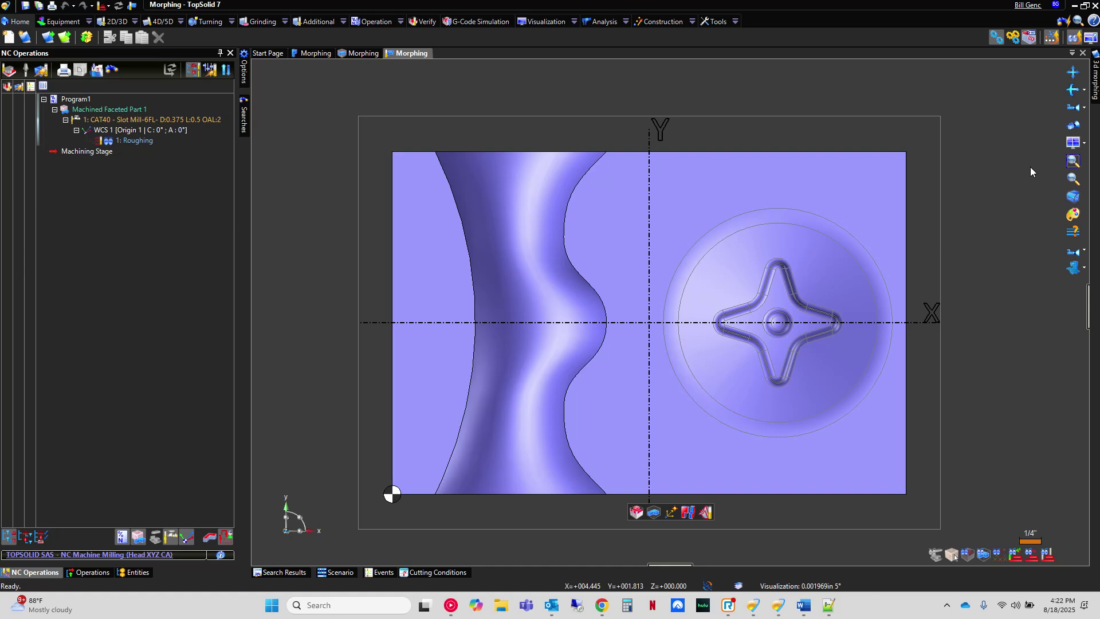
# - Orbit from the overhead view to a tilted 3D look at the block, pocket and star boss
pyautogui.moveTo(990, 293); pyautogui.dragTo(918, 204, button='middle')
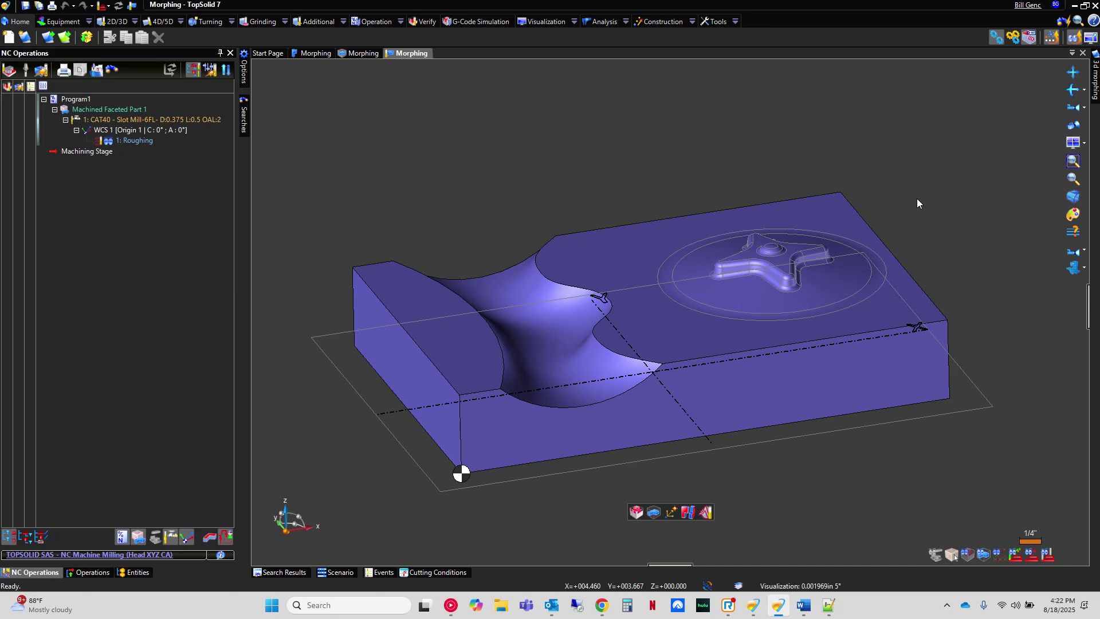
pyautogui.rightClick(451, 156)
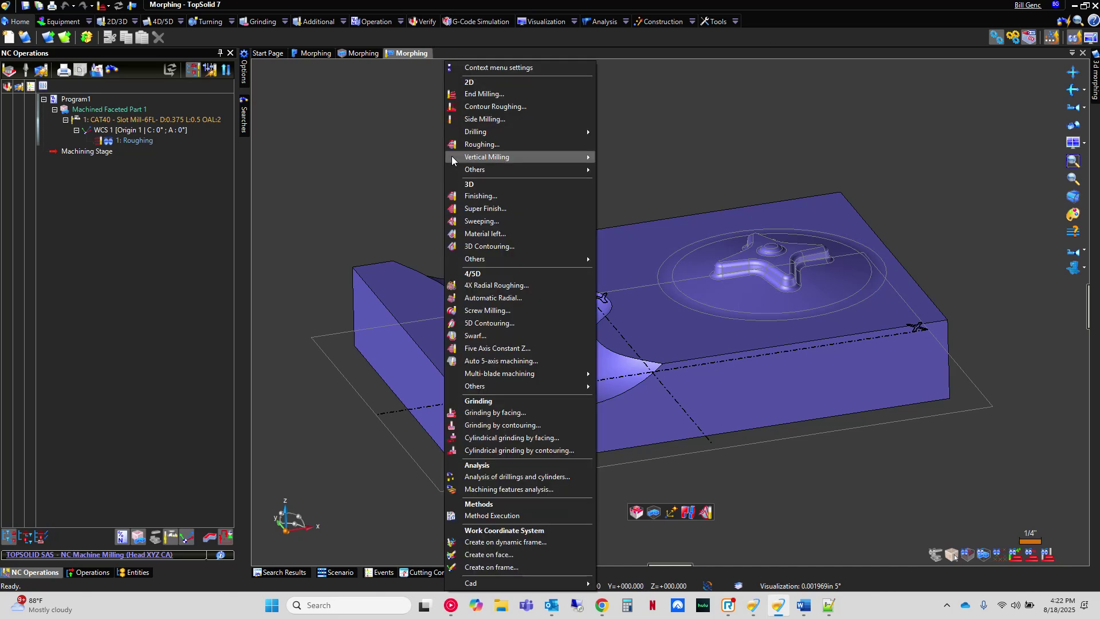
# - Create a Finishing operation of kind Morphing using the 0.125in ball mill (tool 2)
pyautogui.click(499, 195)
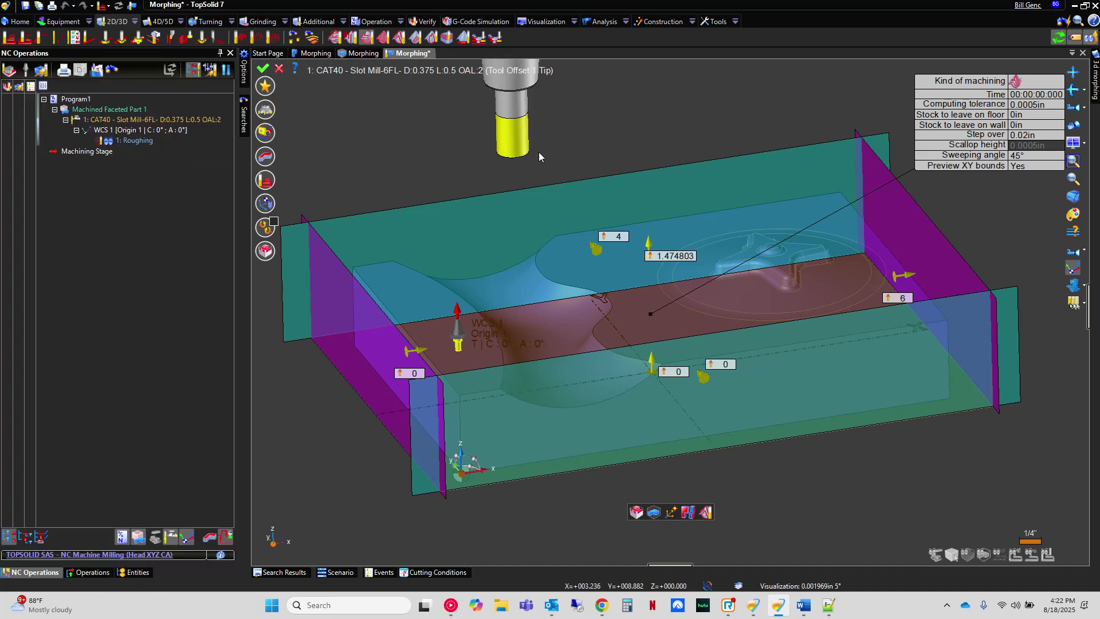
pyautogui.click(1014, 82)
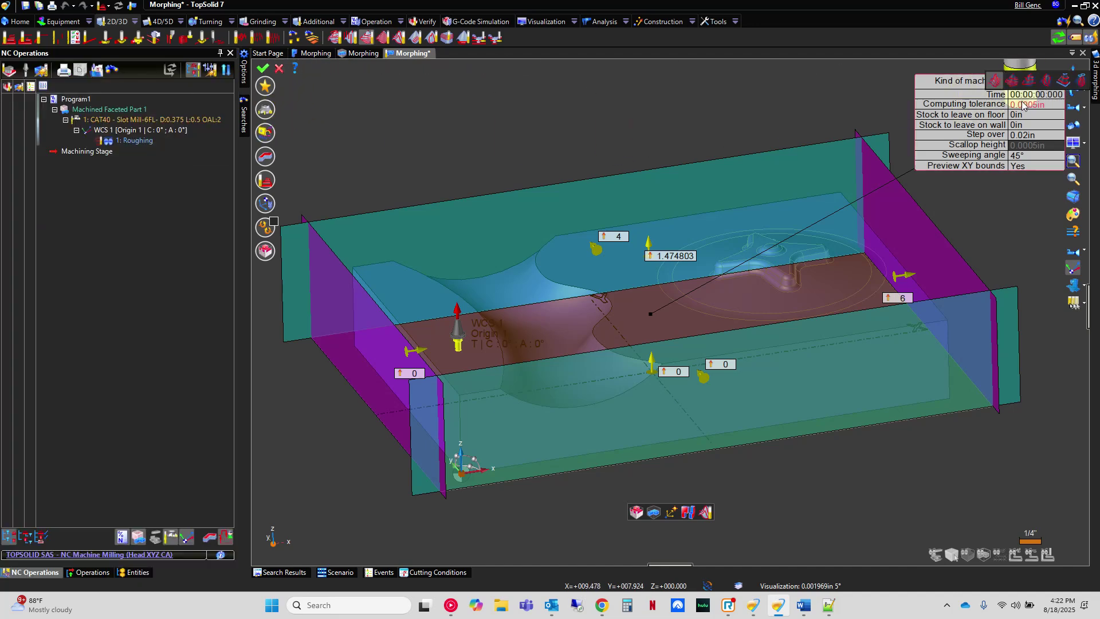
pyautogui.click(1064, 84)
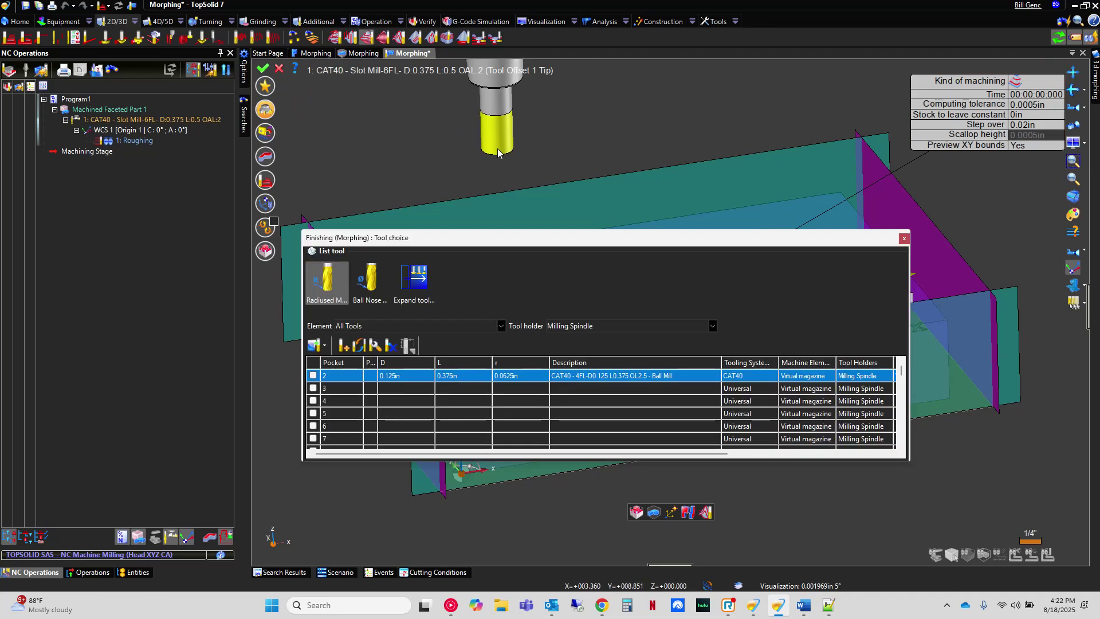
pyautogui.click(313, 376)
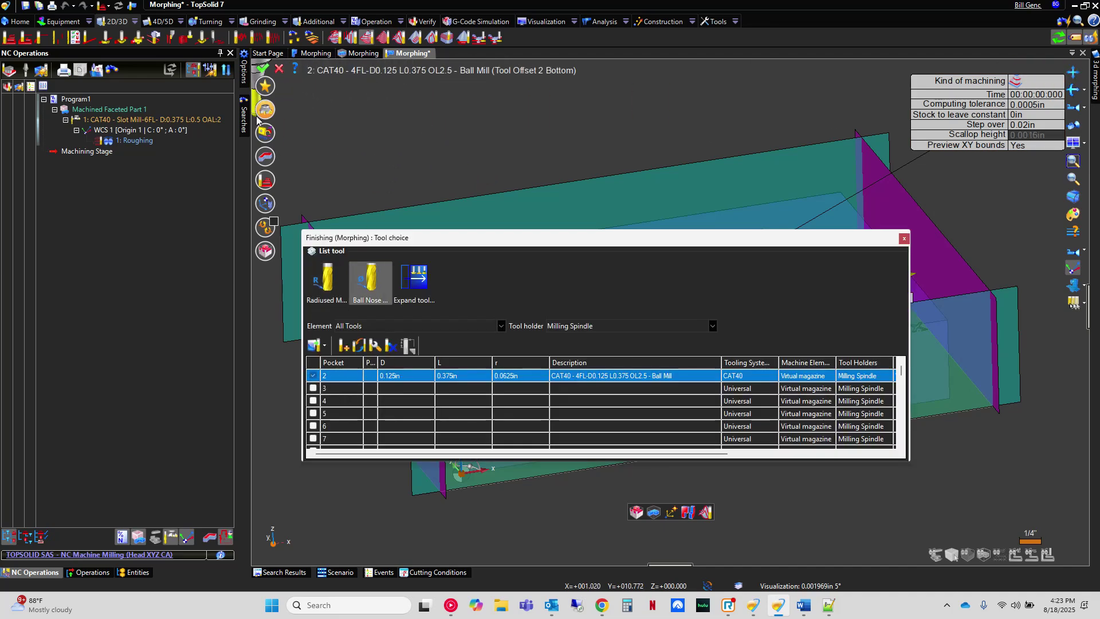
pyautogui.click(265, 158)
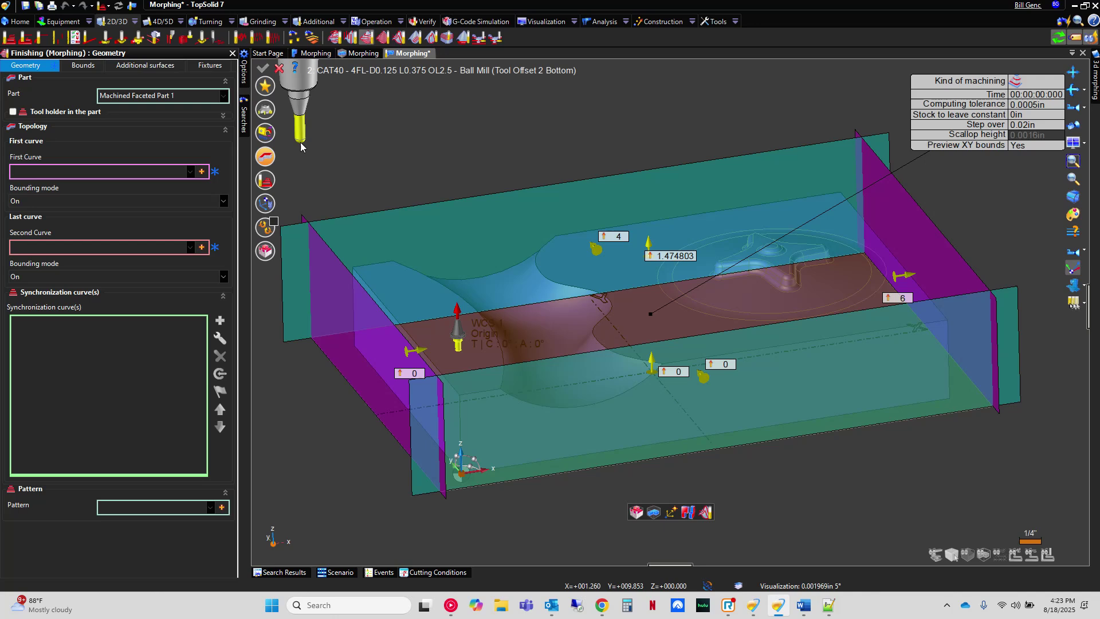
# - Use the pocket's left curved edge as first curve and the wavy edge as second curve, then compute
pyautogui.click(118, 169)
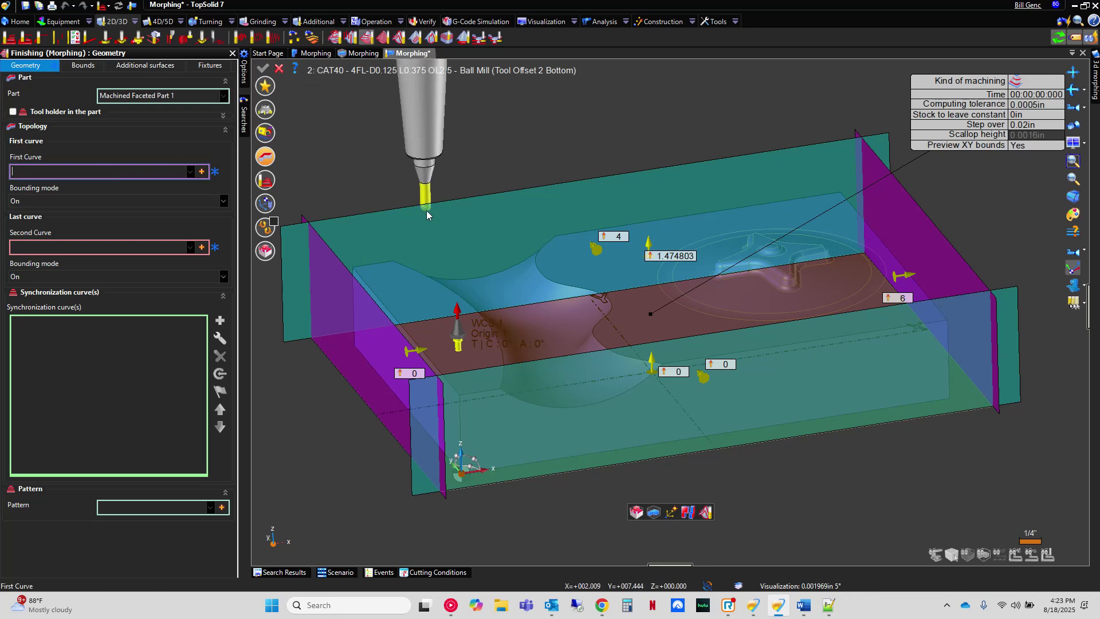
pyautogui.click(458, 296)
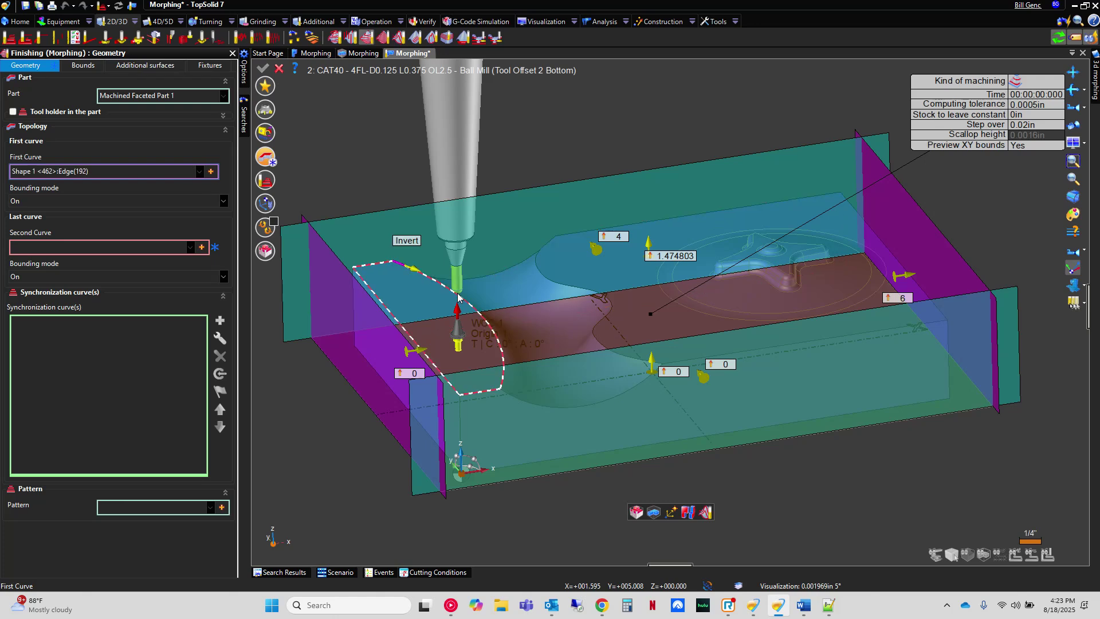
pyautogui.click(109, 247)
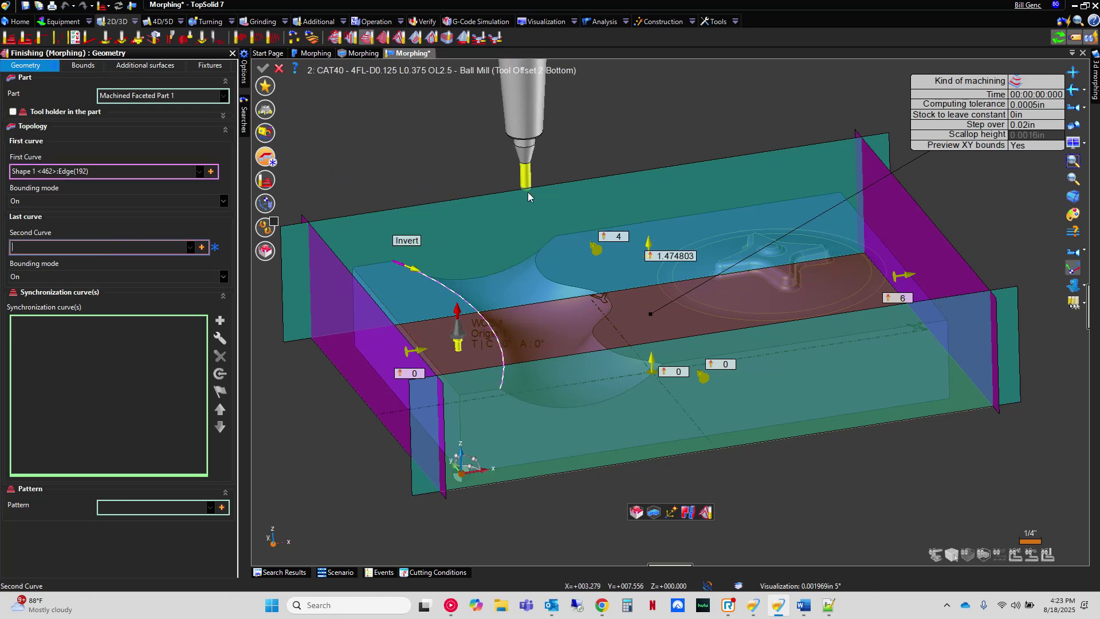
pyautogui.click(544, 279)
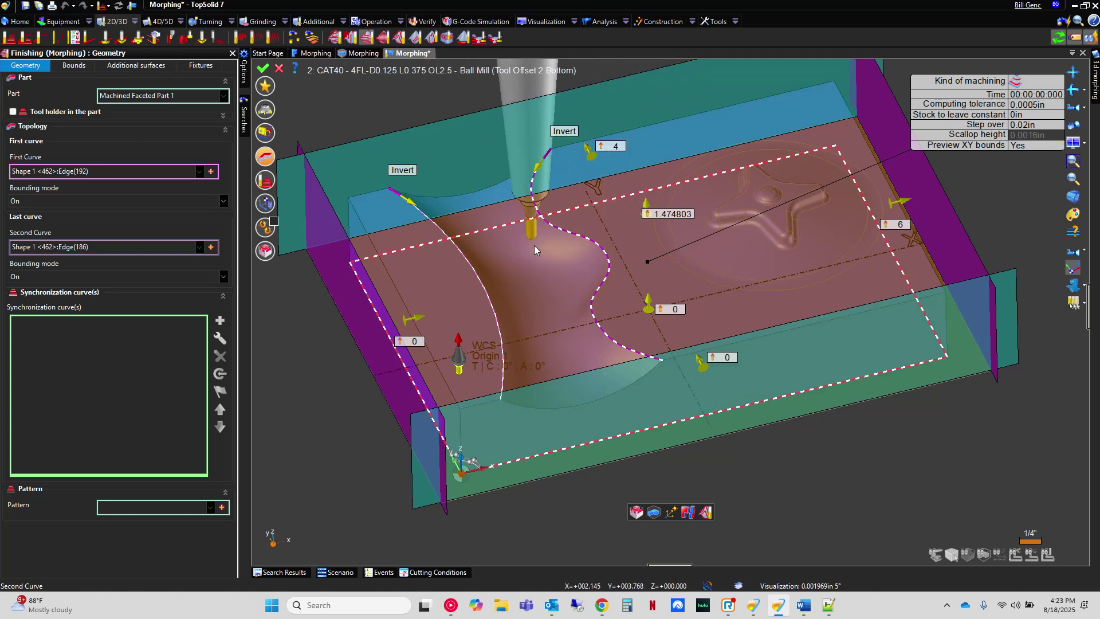
pyautogui.click(264, 182)
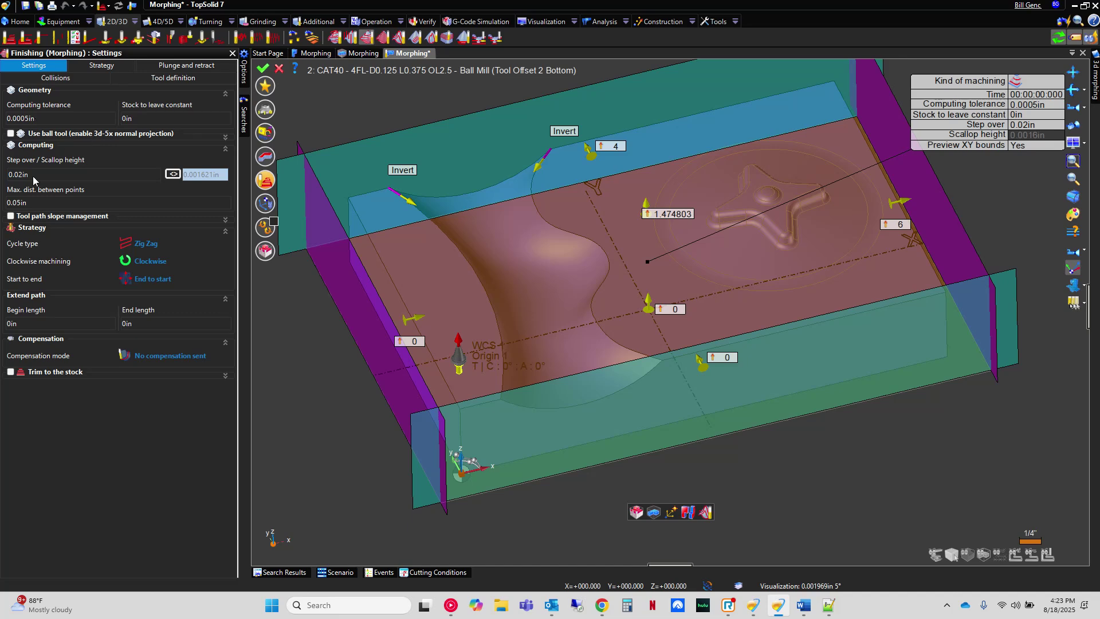
pyautogui.click(265, 69)
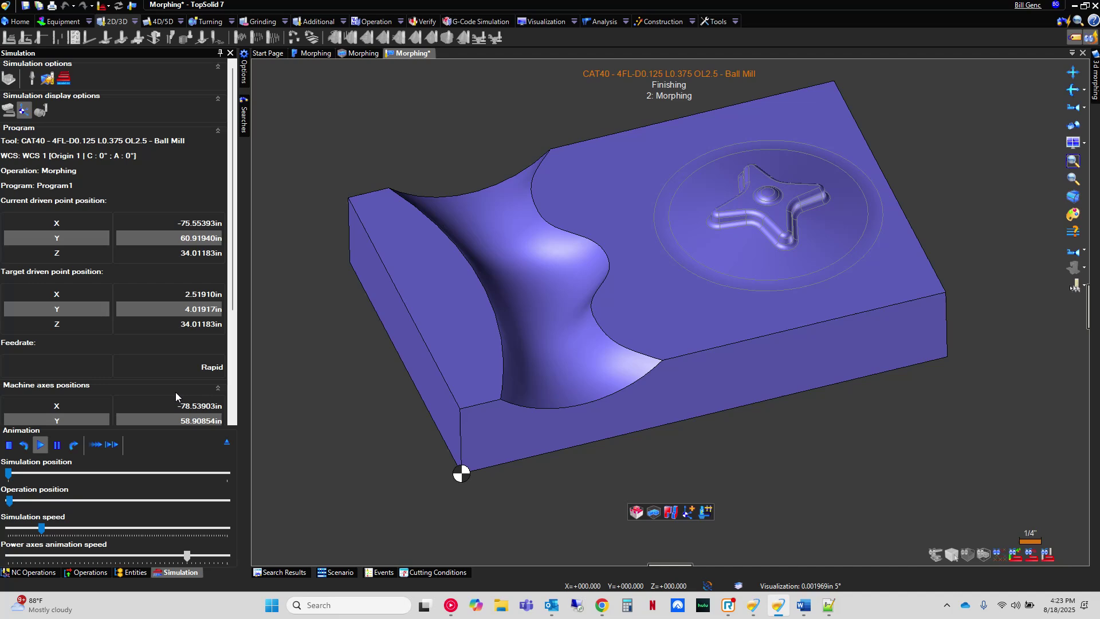
# - Exit simulation, select 2: Morphing and view its toolpath from the top
pyautogui.click(227, 443)
pyautogui.click(108, 172)
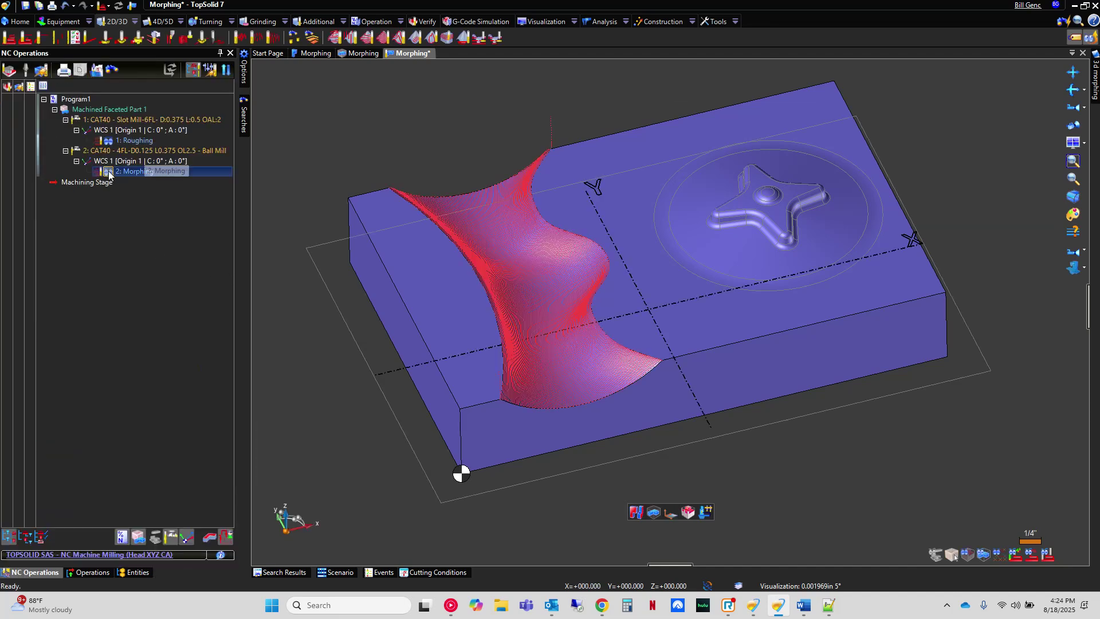
pyautogui.click(1074, 264)
pyautogui.scroll(2, 577, 139)
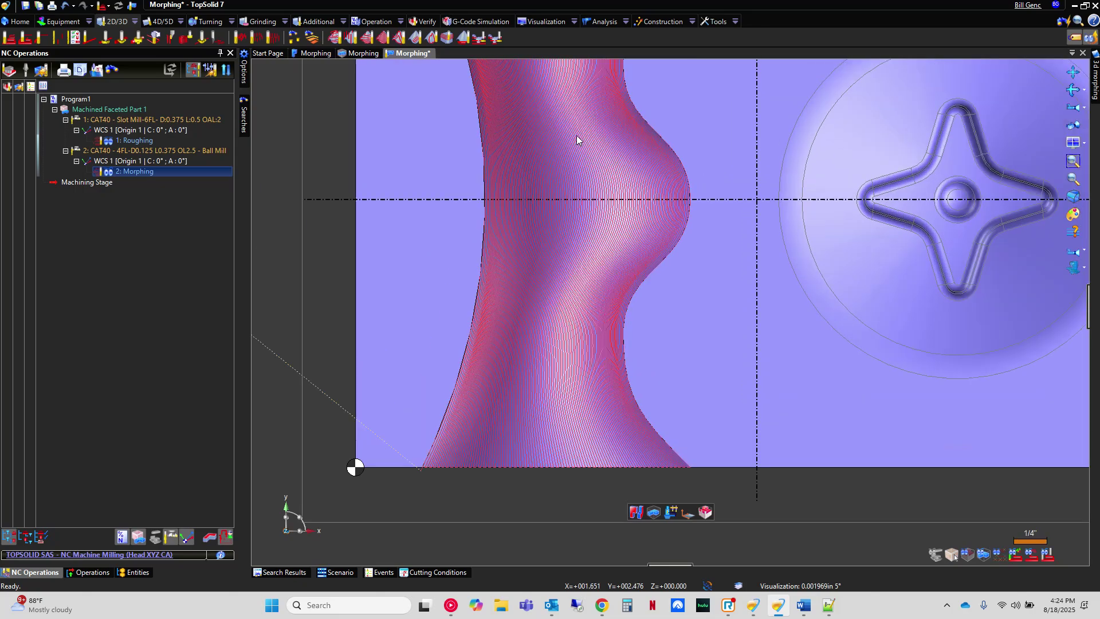
pyautogui.scroll(1, 577, 139)
pyautogui.moveTo(577, 139); pyautogui.dragTo(581, 332, button='middle')
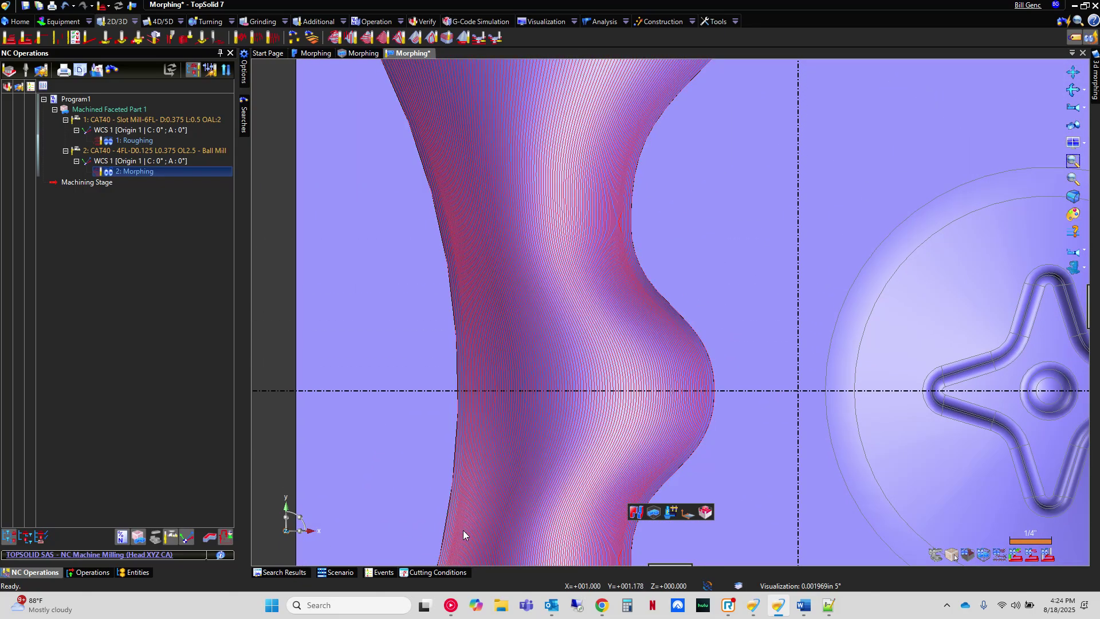
pyautogui.scroll(-2, 525, 232)
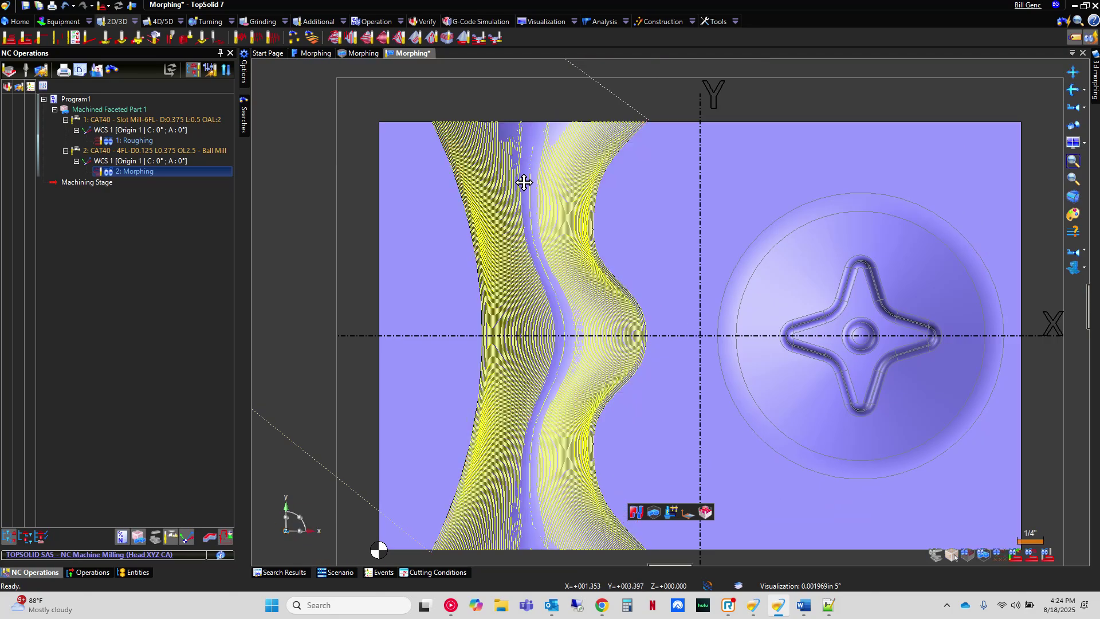
pyautogui.moveTo(524, 183); pyautogui.dragTo(525, 206, button='middle')
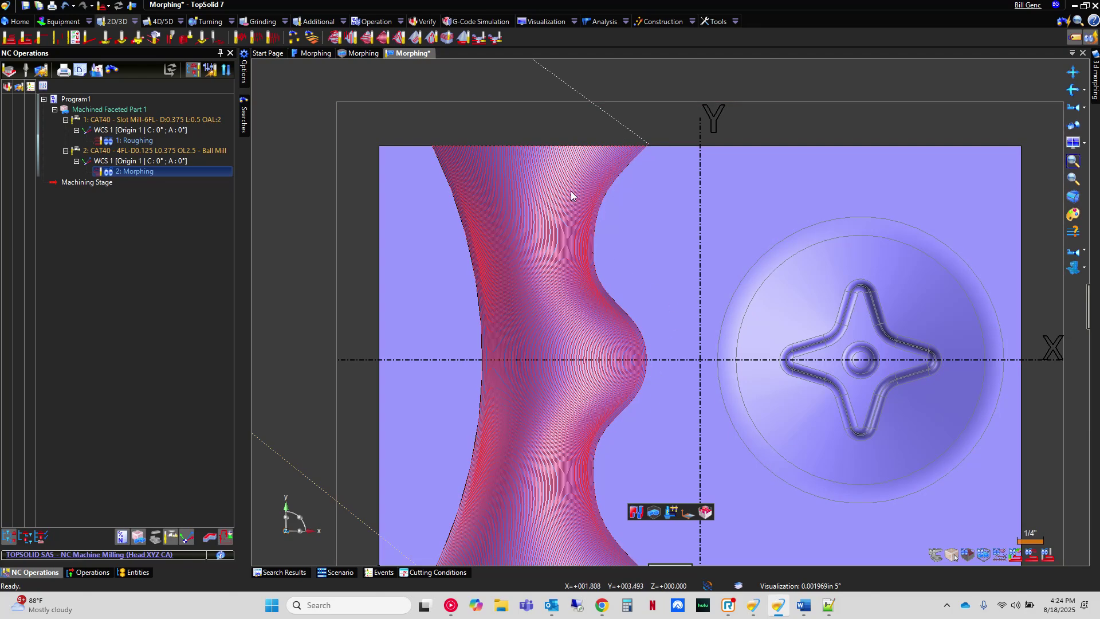
# - Orbit toward the star boss to inspect the Morphing toolpath at a tilt
pyautogui.click(561, 307)
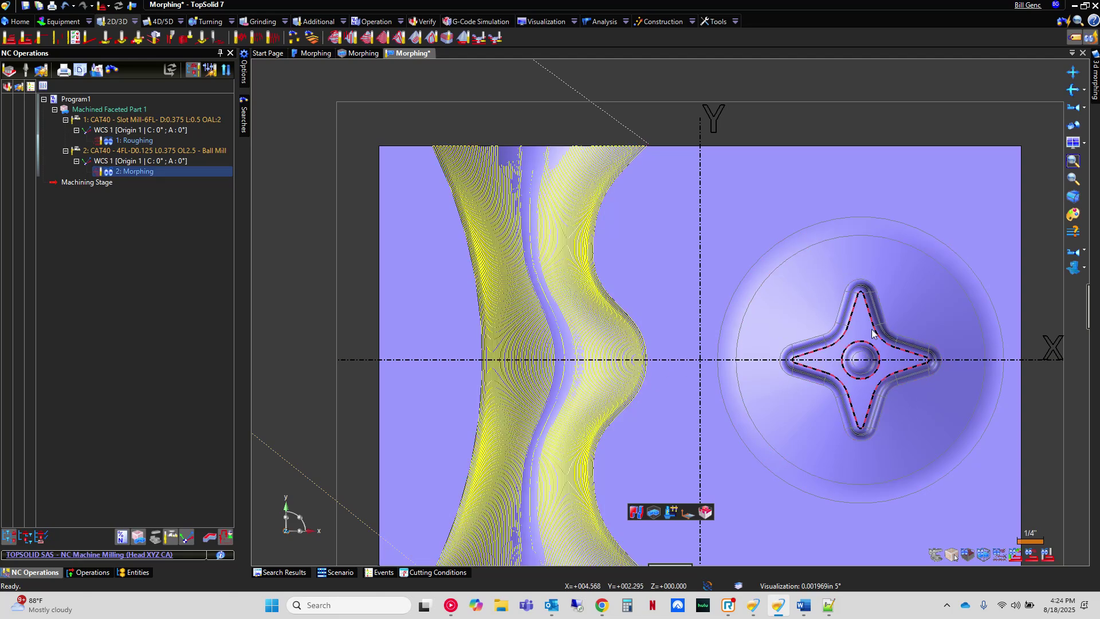
pyautogui.moveTo(873, 334); pyautogui.dragTo(682, 290, button='middle')
pyautogui.moveTo(776, 351); pyautogui.dragTo(744, 298, button='middle')
pyautogui.scroll(3, 742, 295)
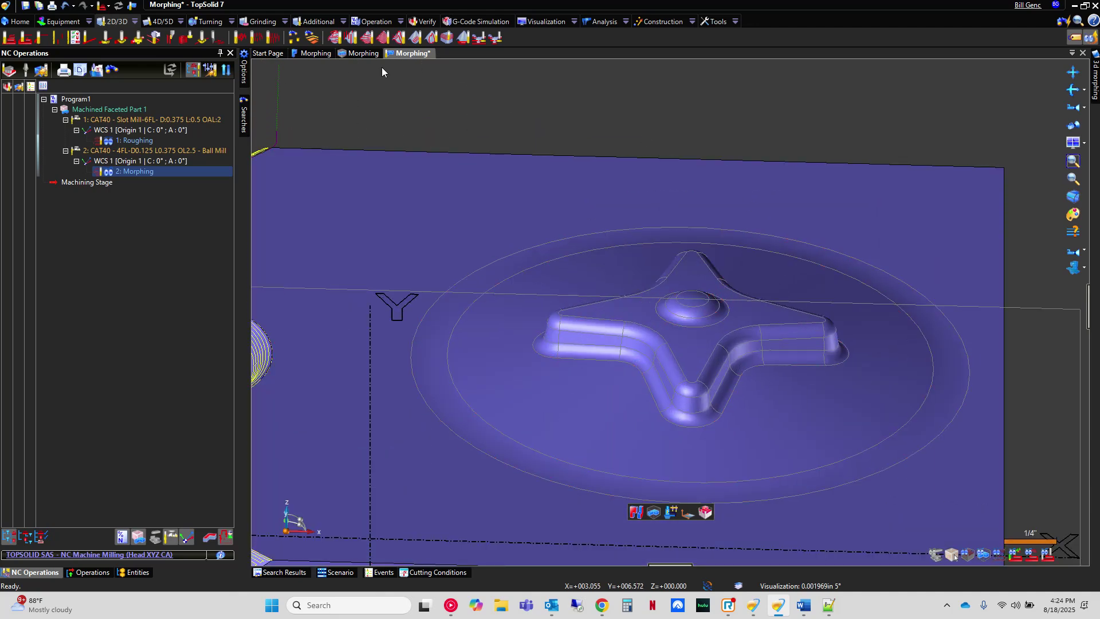
# - In the design context, start a projected point from the circle's centre onto a face
pyautogui.click(102, 5)
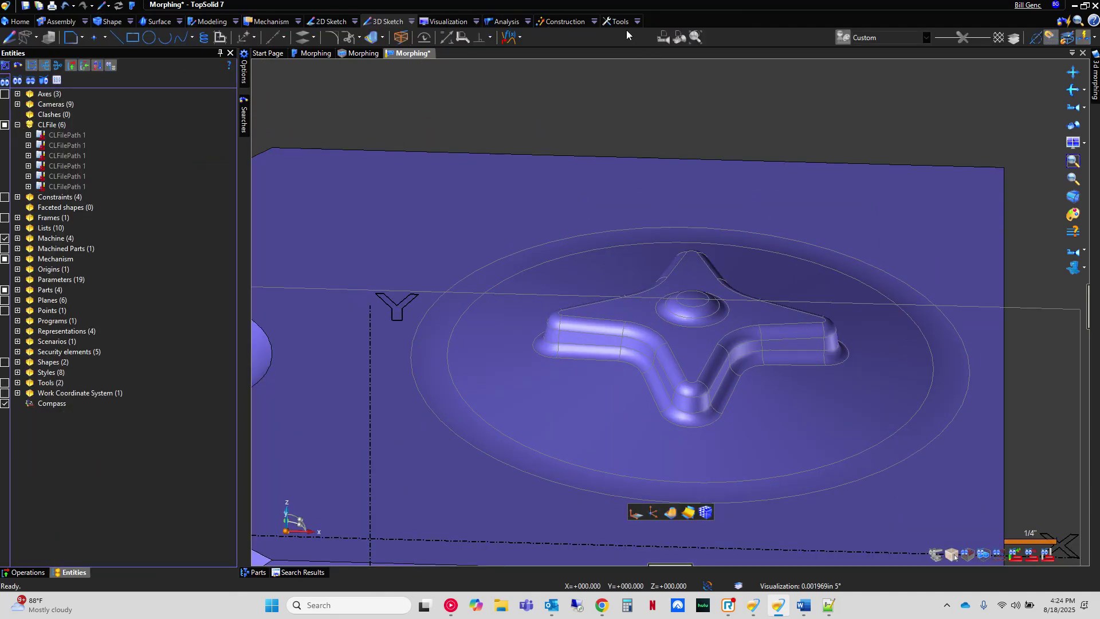
pyautogui.click(561, 23)
pyautogui.moveTo(620, 47)
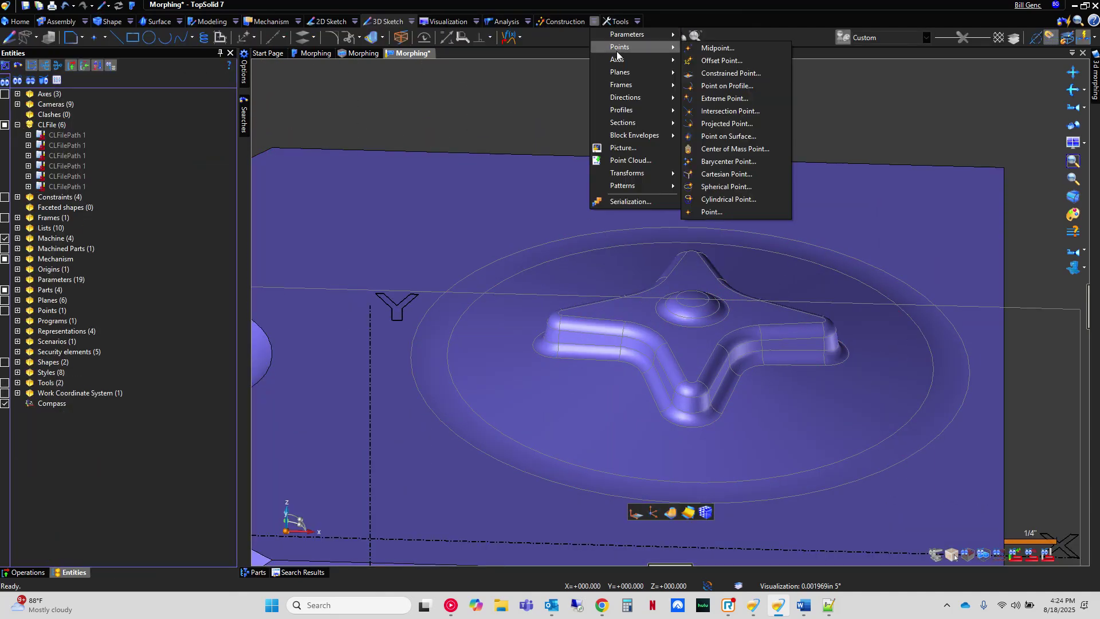
pyautogui.click(776, 124)
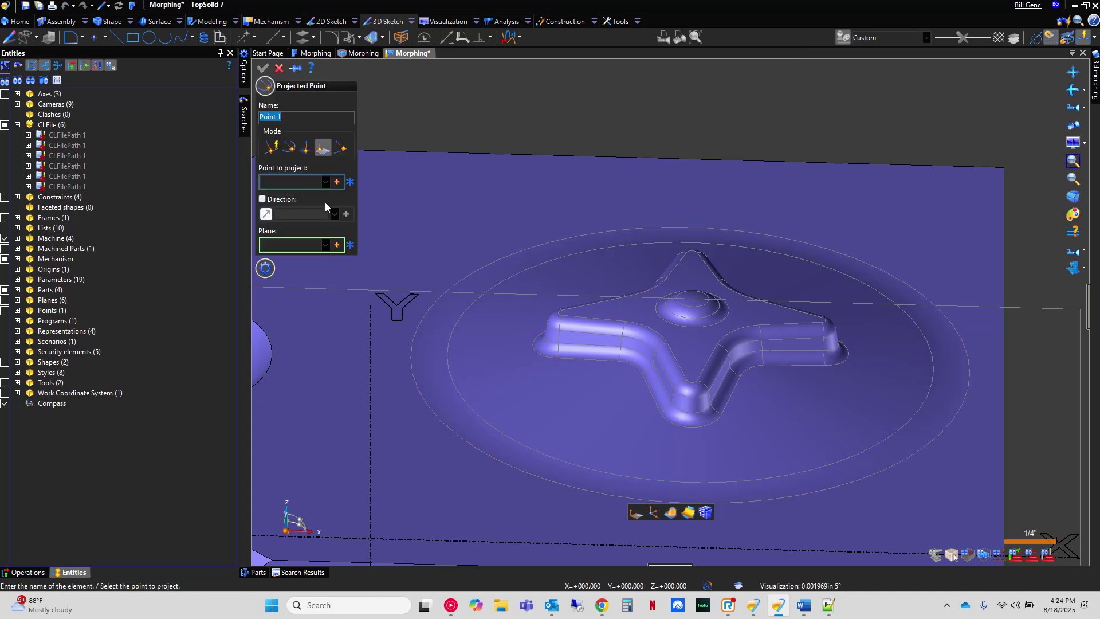
pyautogui.click(425, 401)
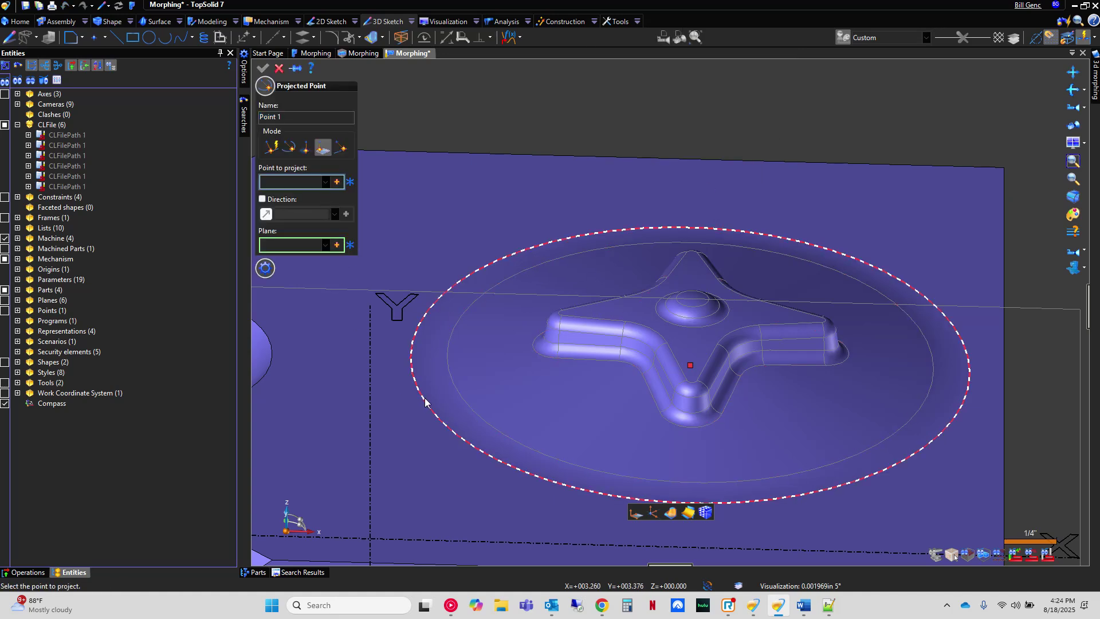
pyautogui.click(306, 148)
# - Project it onto the central boss face along the flat face's direction, creating Point 1
pyautogui.scroll(5, 694, 310)
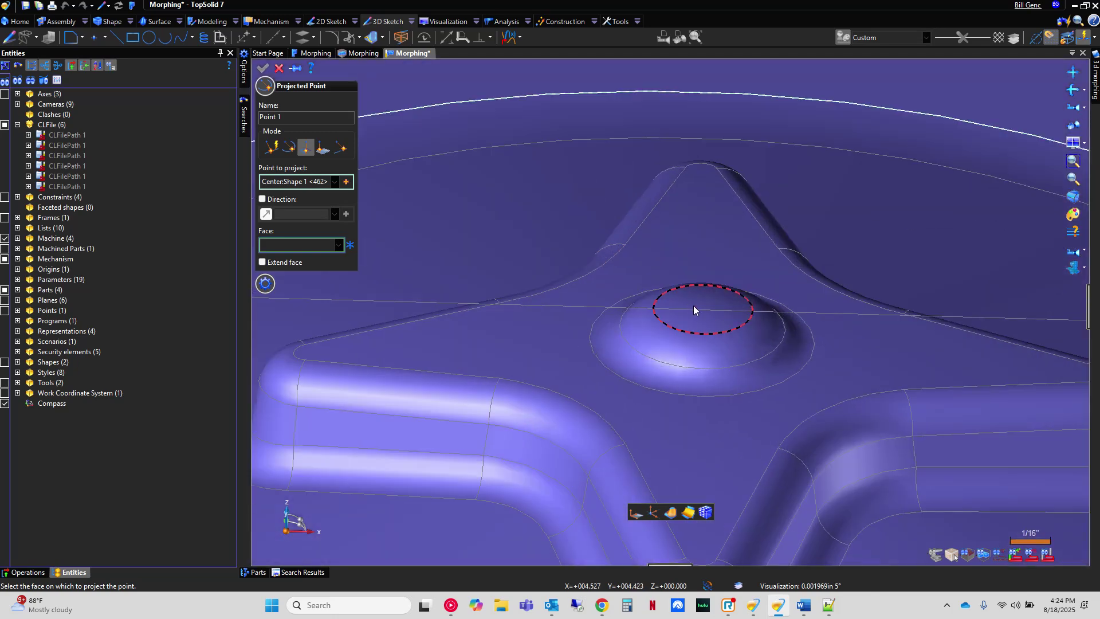
pyautogui.click(694, 310)
pyautogui.scroll(-3, 699, 317)
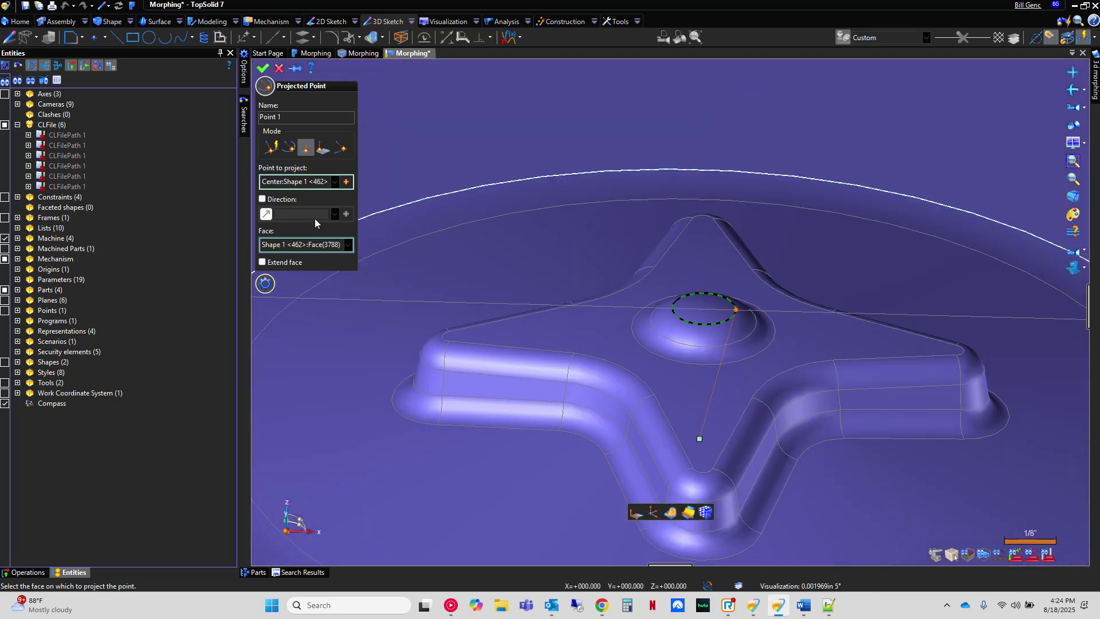
pyautogui.click(272, 202)
pyautogui.click(491, 424)
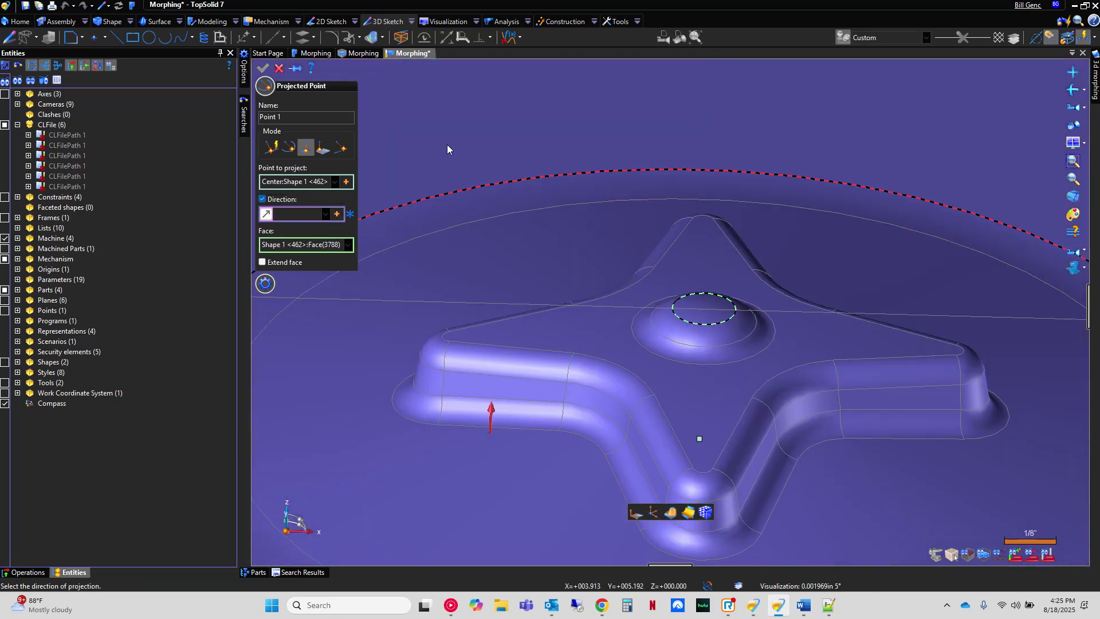
pyautogui.click(263, 68)
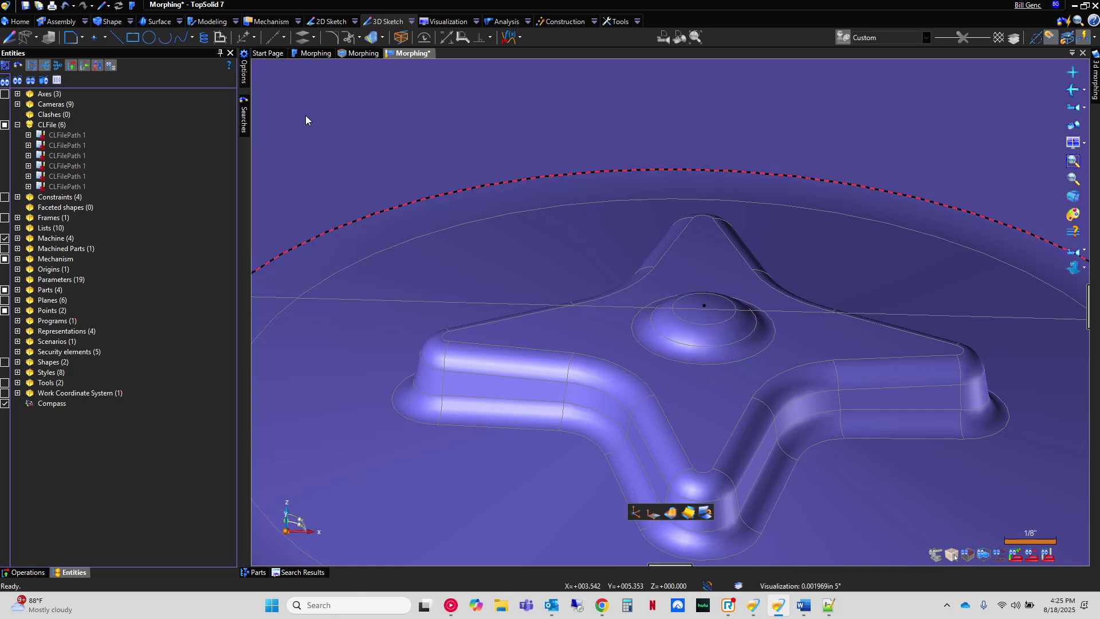
pyautogui.scroll(-3, 710, 352)
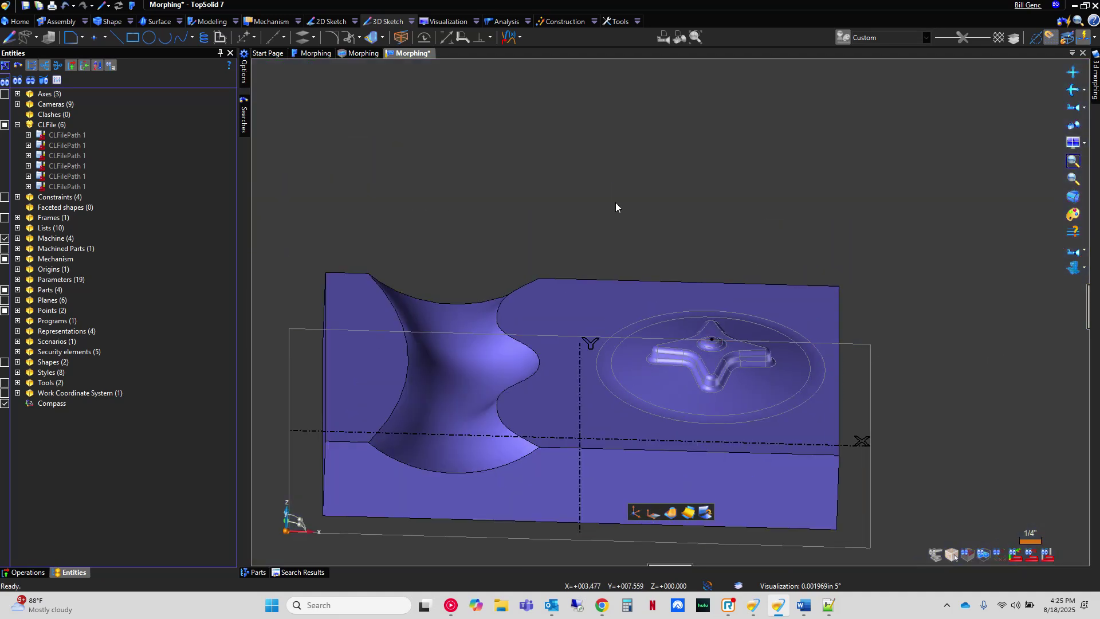
# - In the machining context, create a new Finishing operation of kind Morphing
pyautogui.click(131, 7)
pyautogui.rightClick(689, 184)
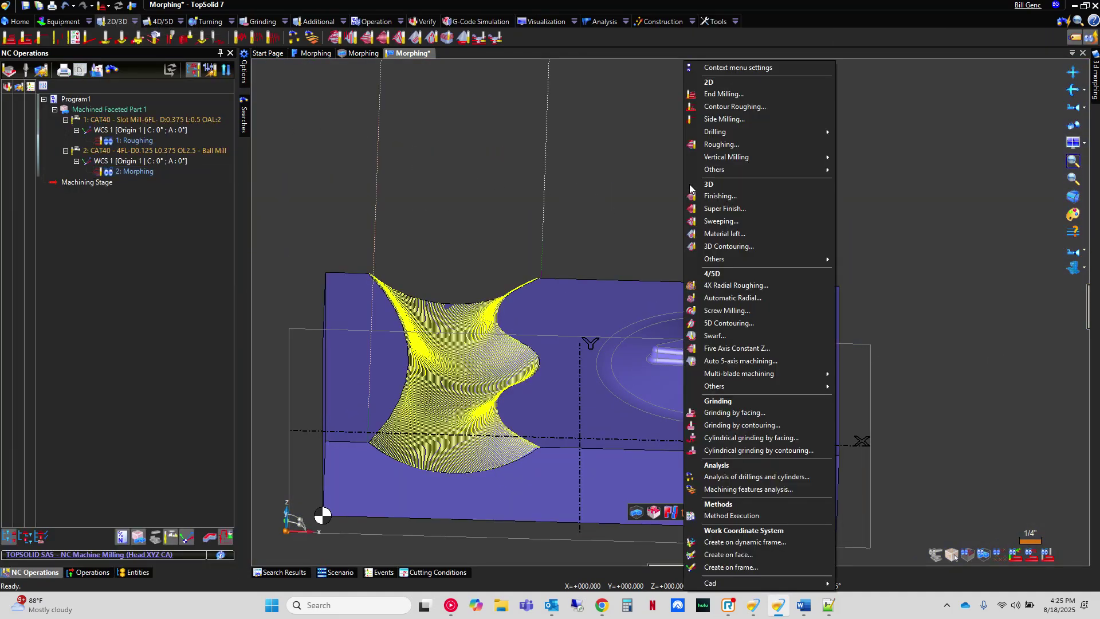
pyautogui.click(765, 200)
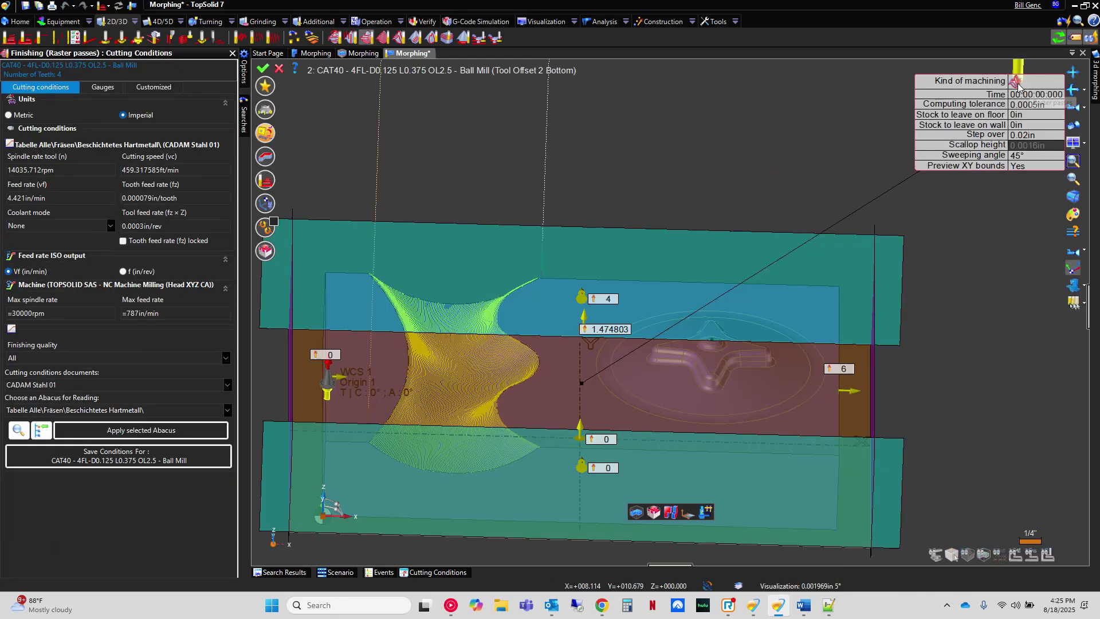
pyautogui.click(1017, 82)
pyautogui.click(1064, 80)
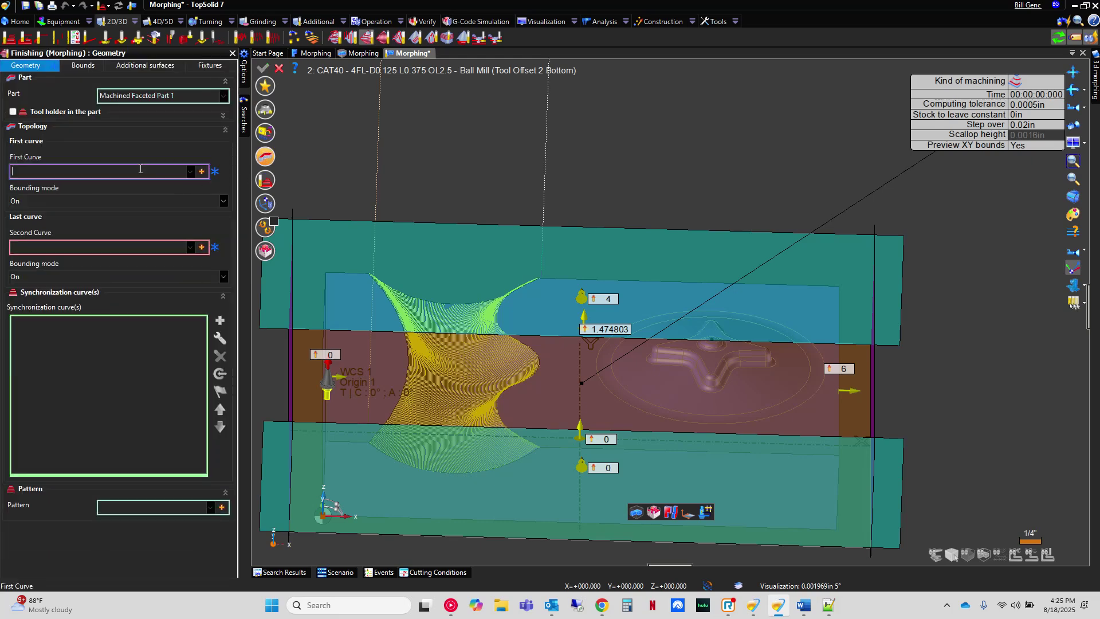
# - Set the elliptical edge as first curve and Point 1 as second curve, then validate 3: Morphing
pyautogui.click(599, 353)
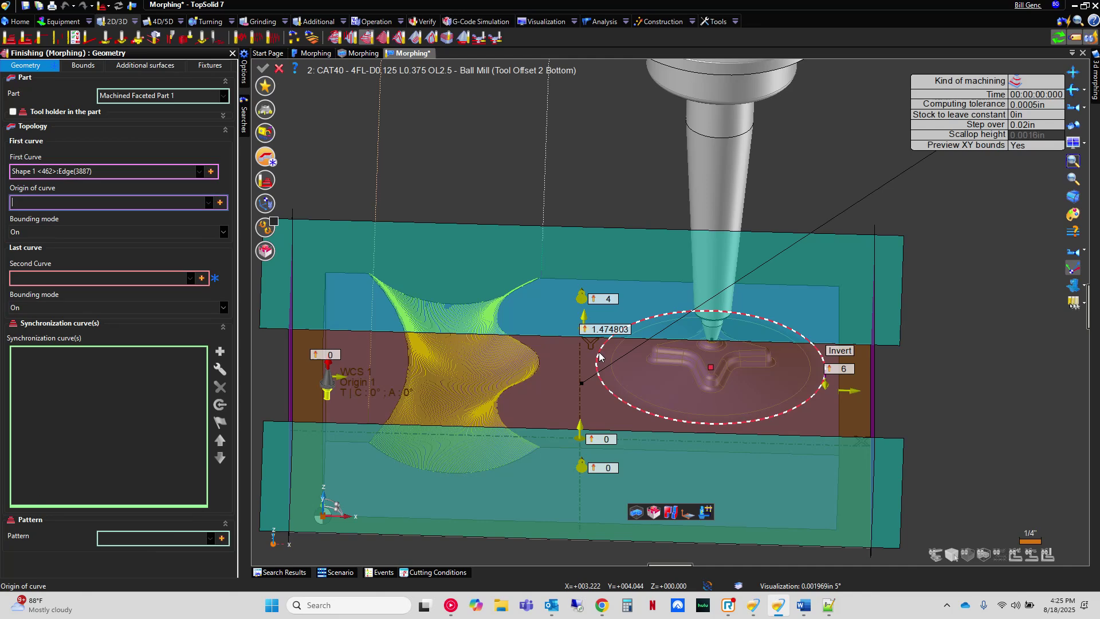
pyautogui.click(40, 279)
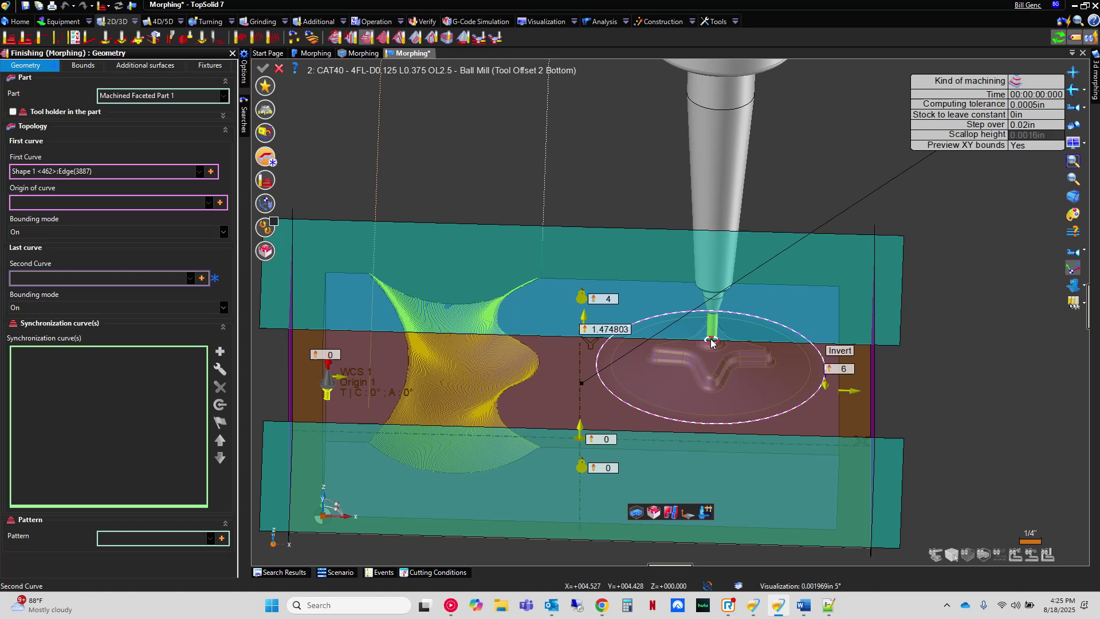
pyautogui.scroll(6, 714, 337)
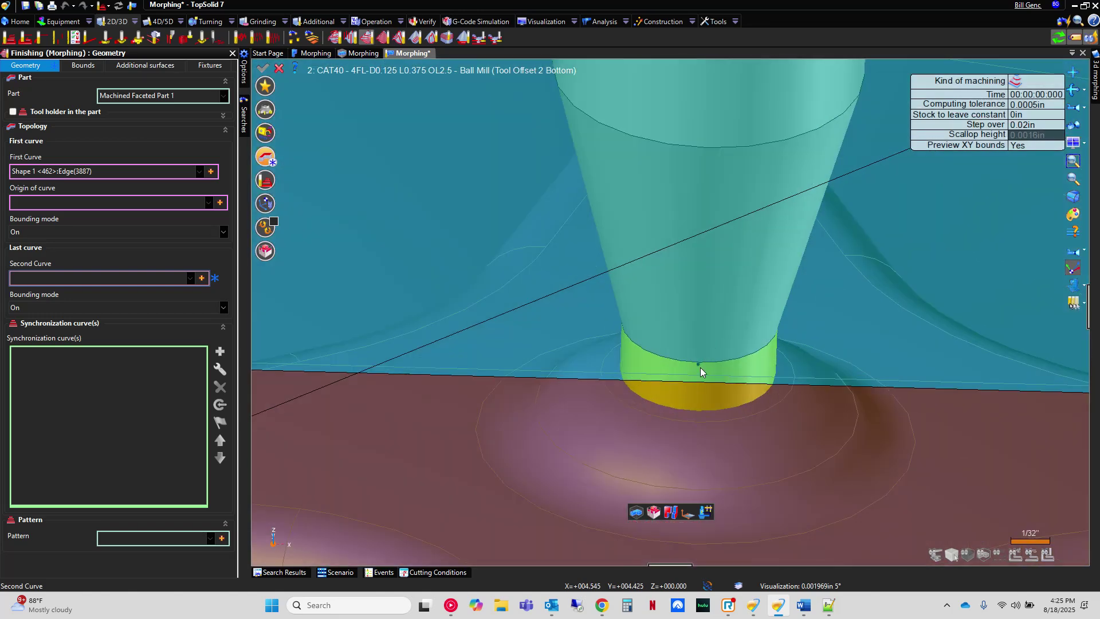
pyautogui.click(1077, 303)
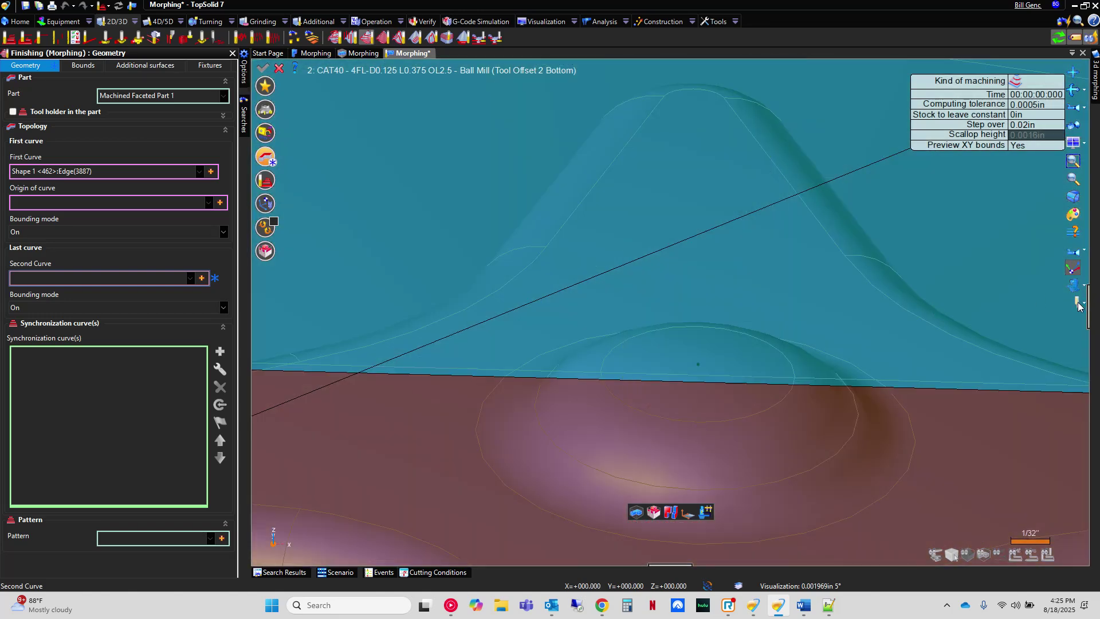
pyautogui.click(699, 364)
pyautogui.scroll(-6, 700, 366)
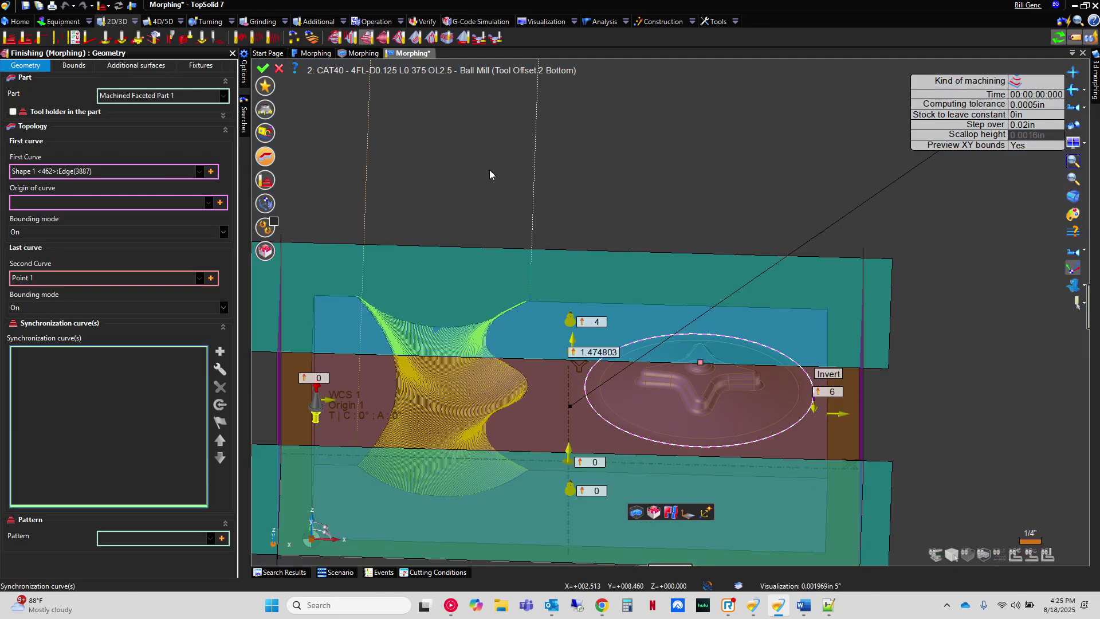
pyautogui.click(263, 67)
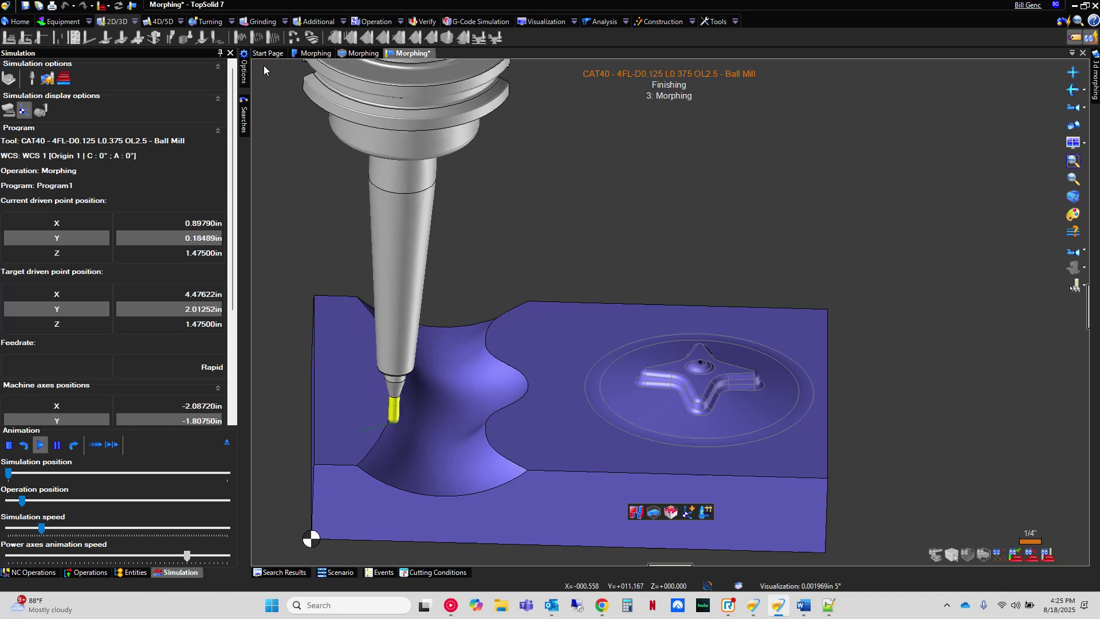
pyautogui.click(133, 182)
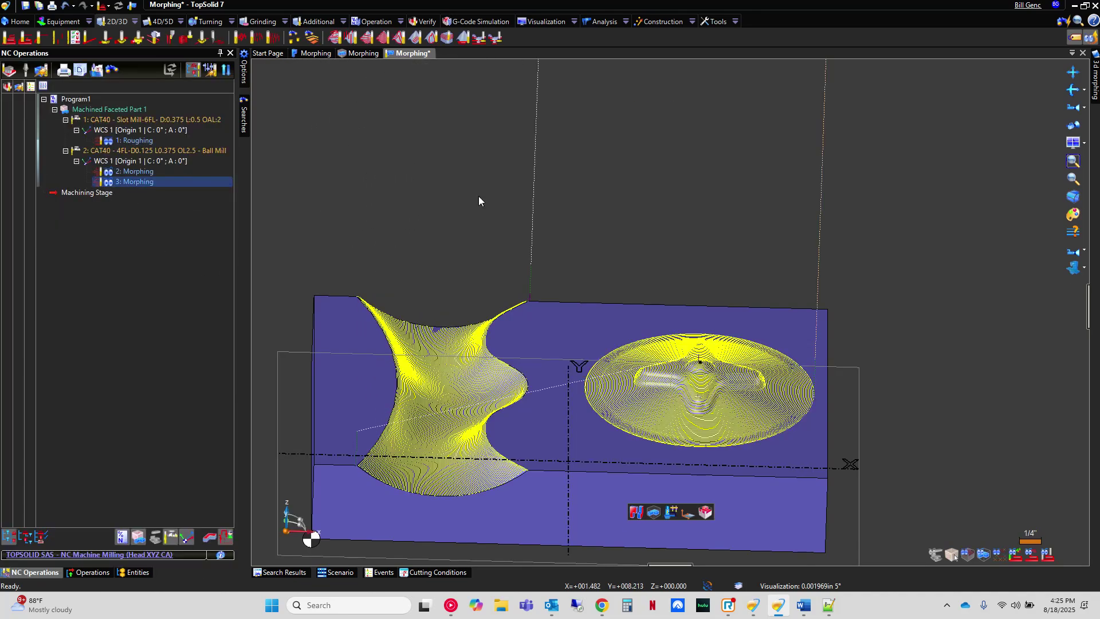
# - Inspect the 3: Morphing toolpath around the star boss from top and tilted views
pyautogui.click(1072, 251)
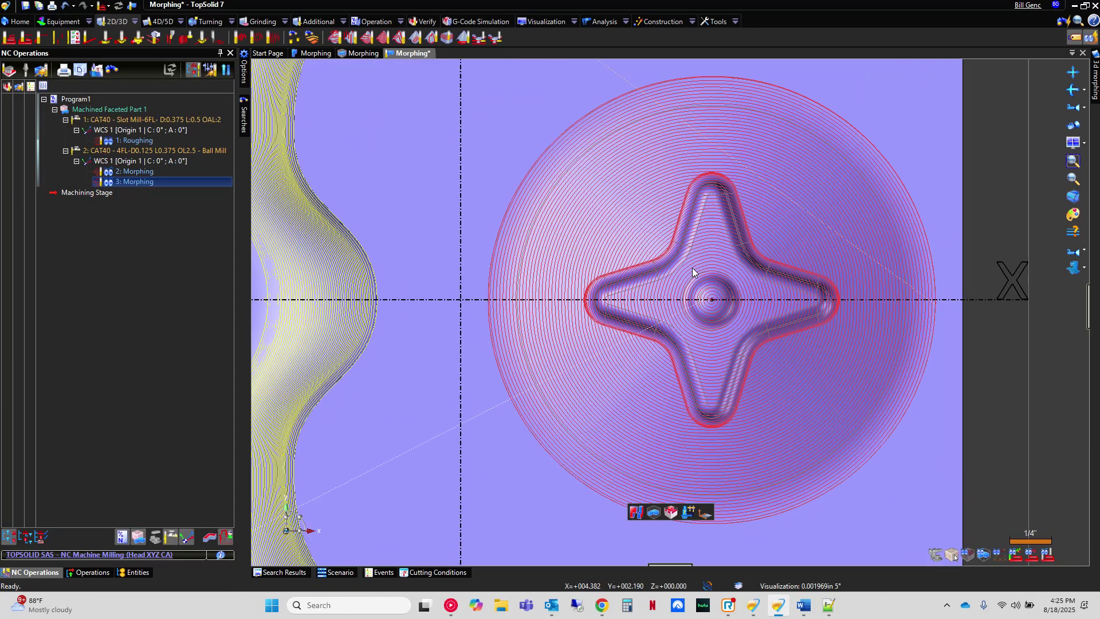
pyautogui.moveTo(714, 373); pyautogui.dragTo(680, 413, button='middle')
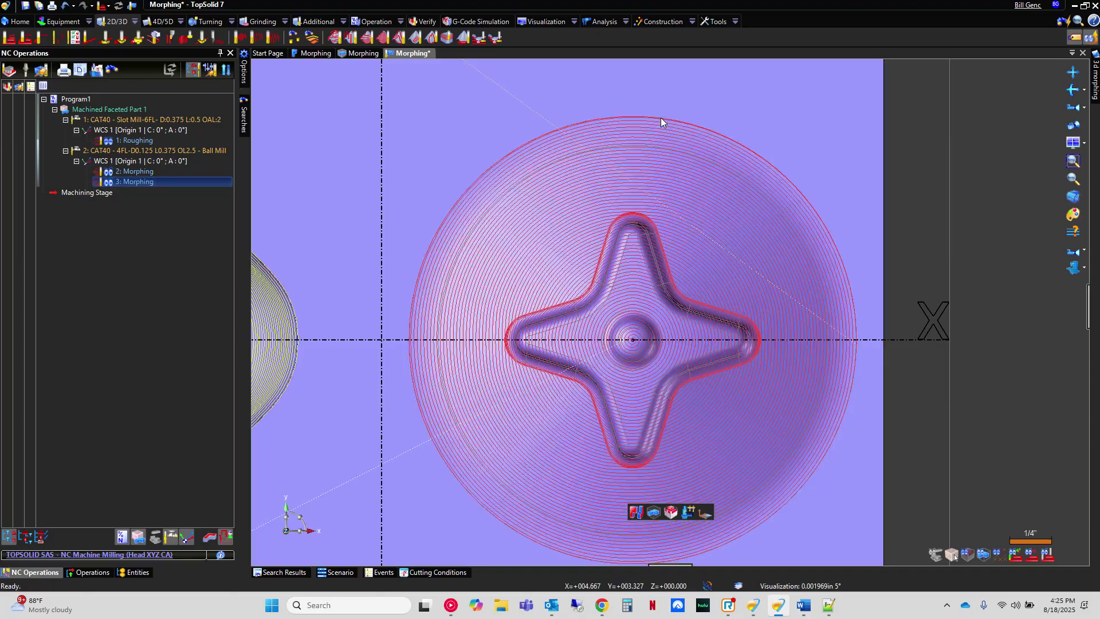
pyautogui.scroll(5, 638, 350)
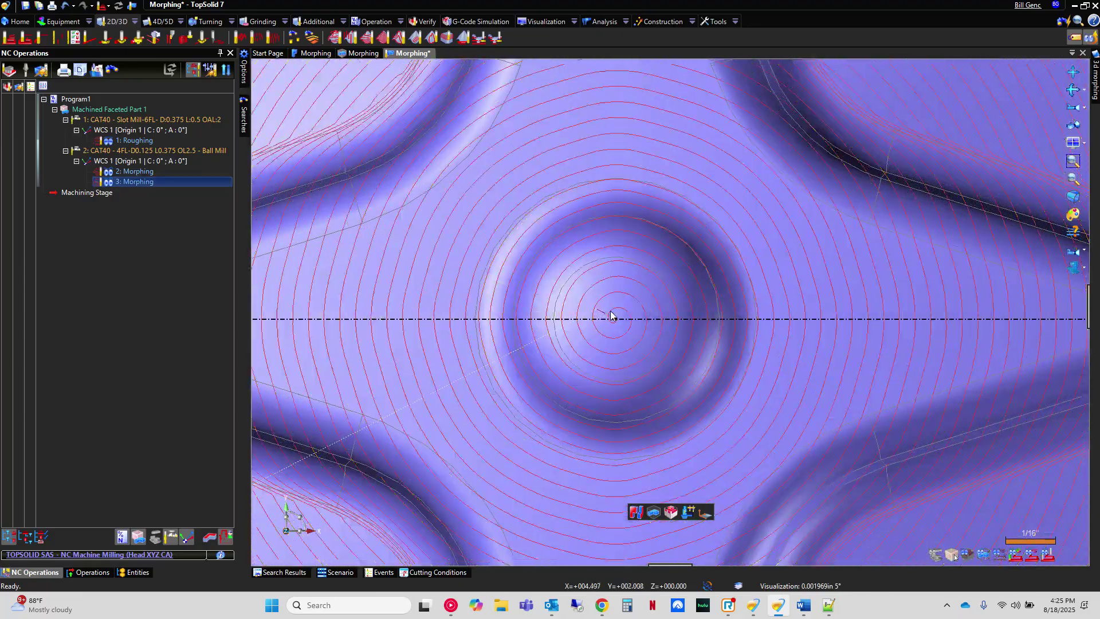
pyautogui.scroll(-5, 618, 327)
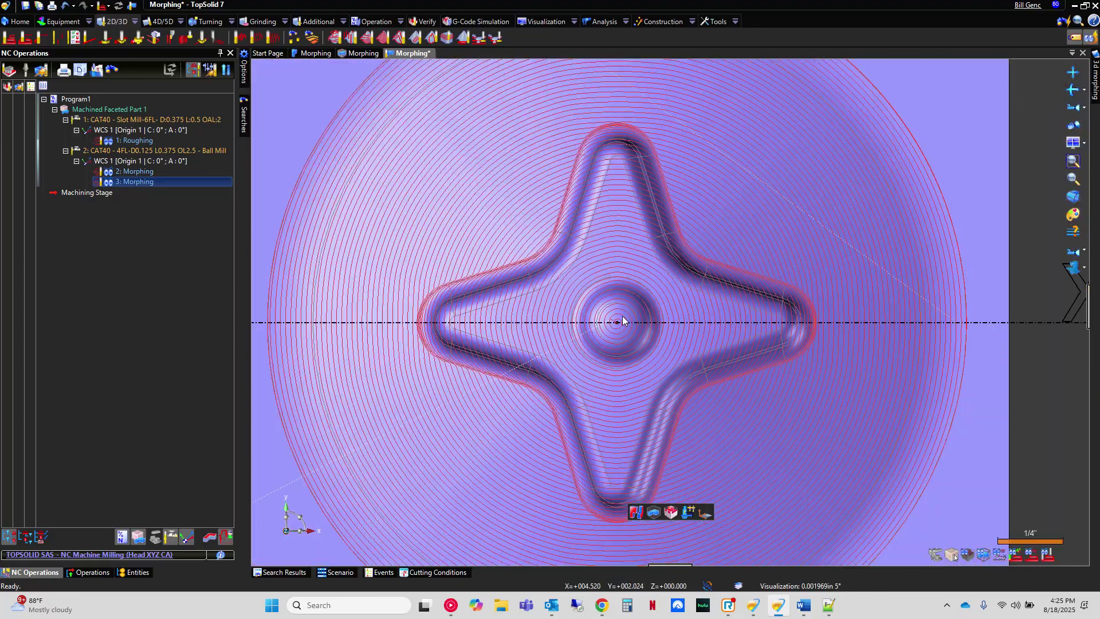
pyautogui.moveTo(720, 381); pyautogui.dragTo(752, 304, button='middle')
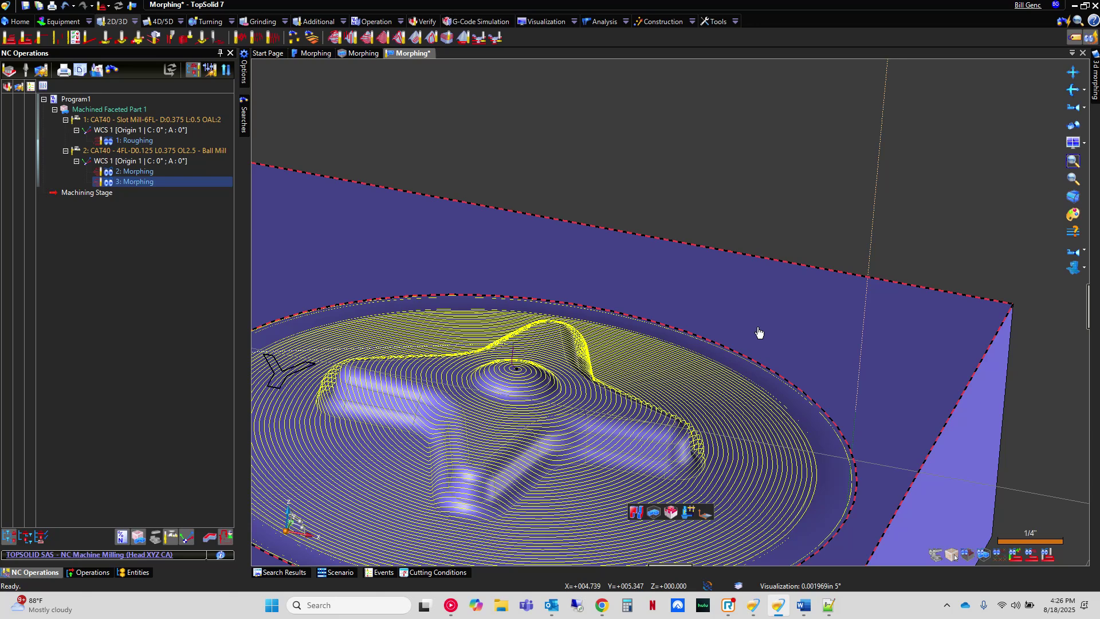
pyautogui.scroll(-4, 723, 344)
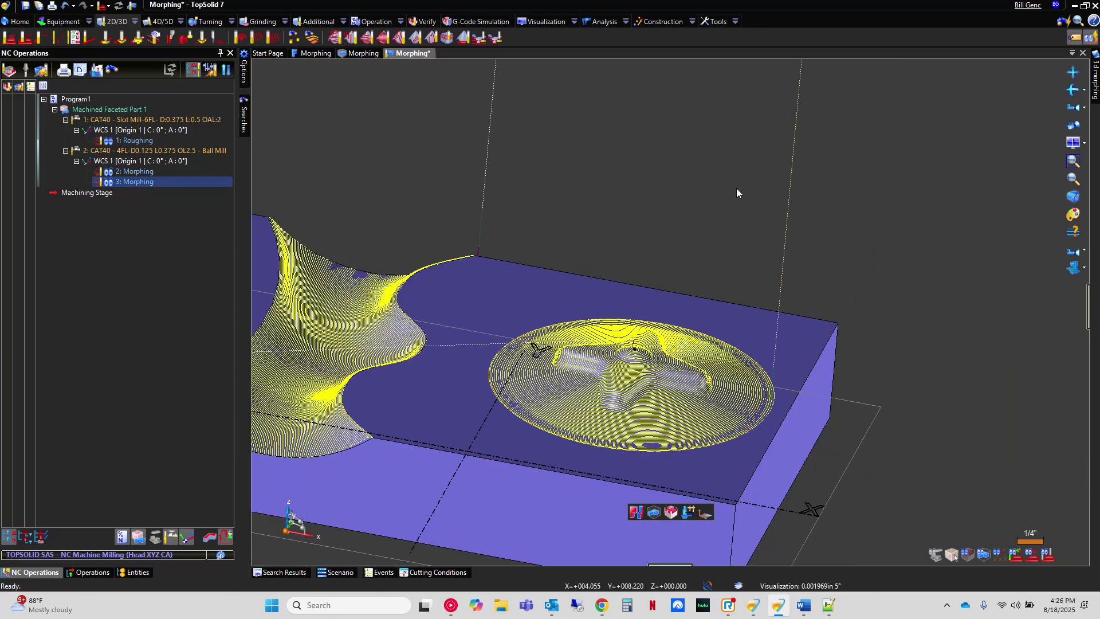
# - Compare the two Morphing operations' toolpaths, then return to the design context
pyautogui.click(114, 172)
pyautogui.keyDown('shift'); pyautogui.click(106, 182); pyautogui.keyUp('shift')
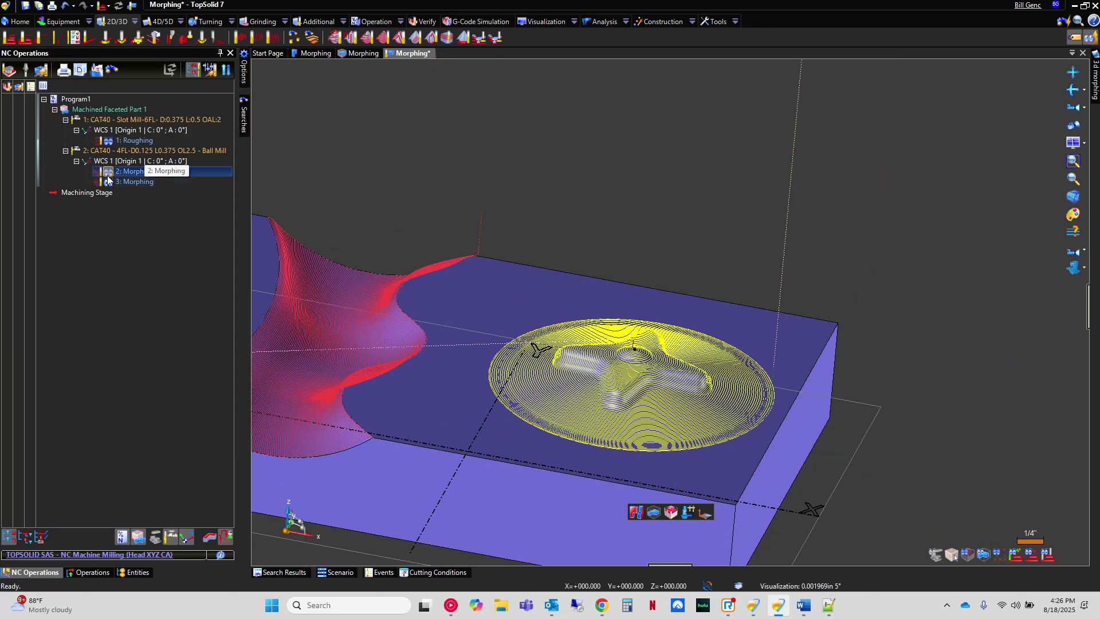
pyautogui.click(300, 181)
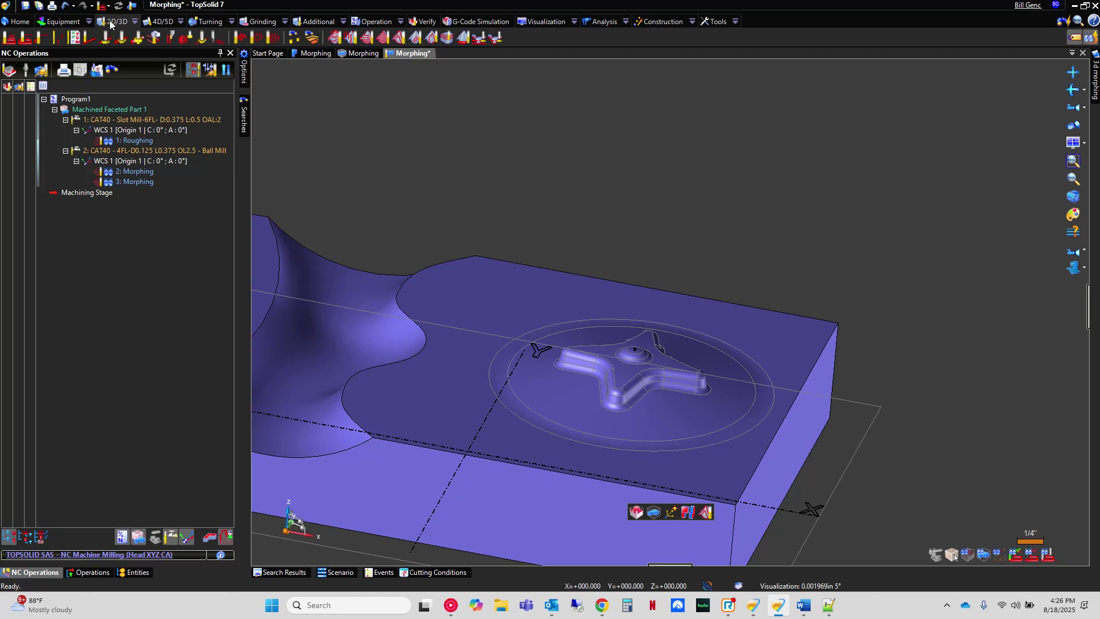
pyautogui.scroll(5, 499, 373)
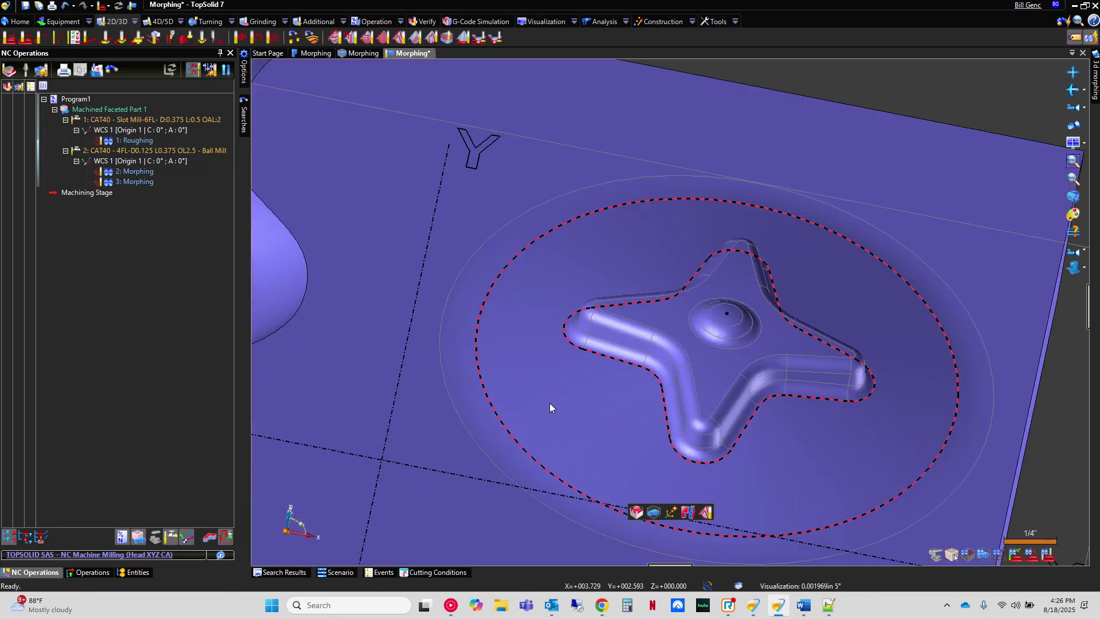
pyautogui.click(136, 182)
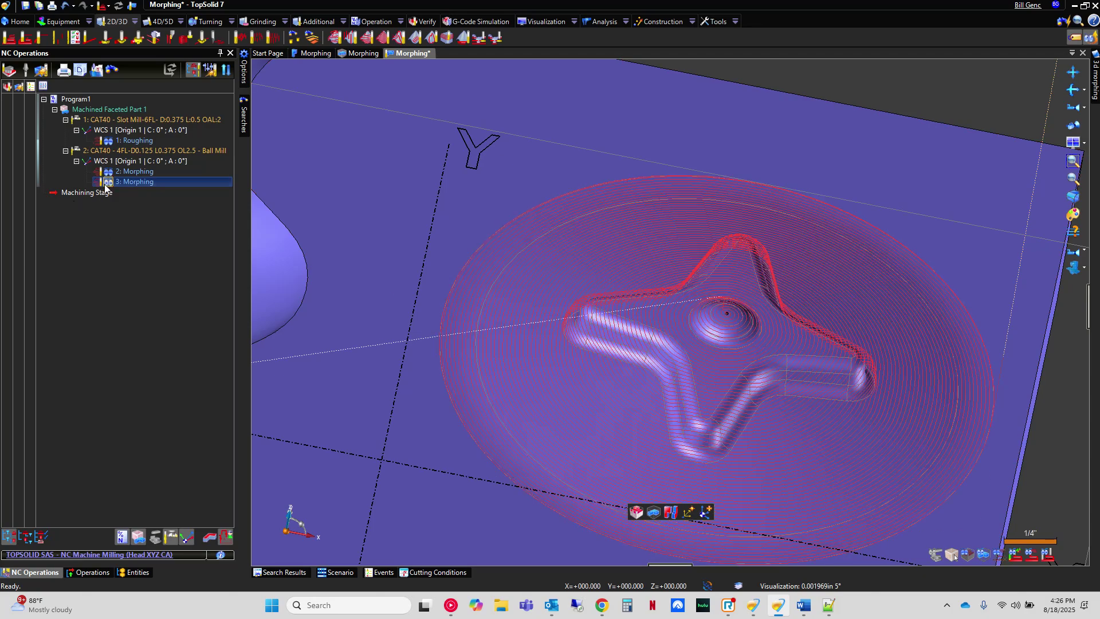
pyautogui.click(136, 37)
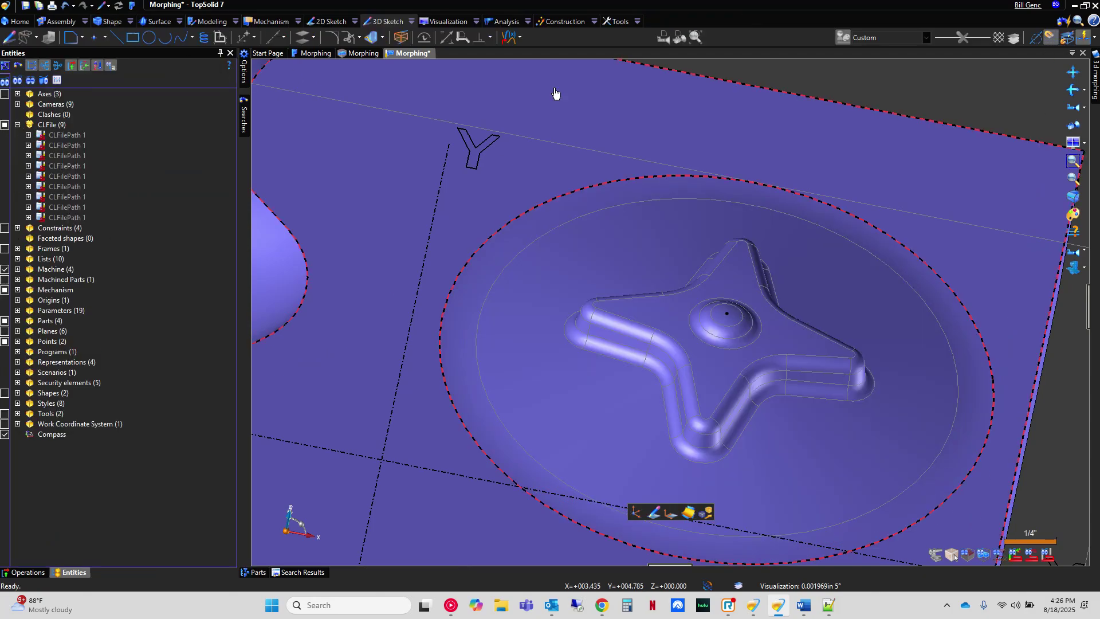
# - Copy the star boss outline as a profile into a new sketch, Sketch 1
pyautogui.moveTo(759, 113); pyautogui.dragTo(696, 129, button='middle')
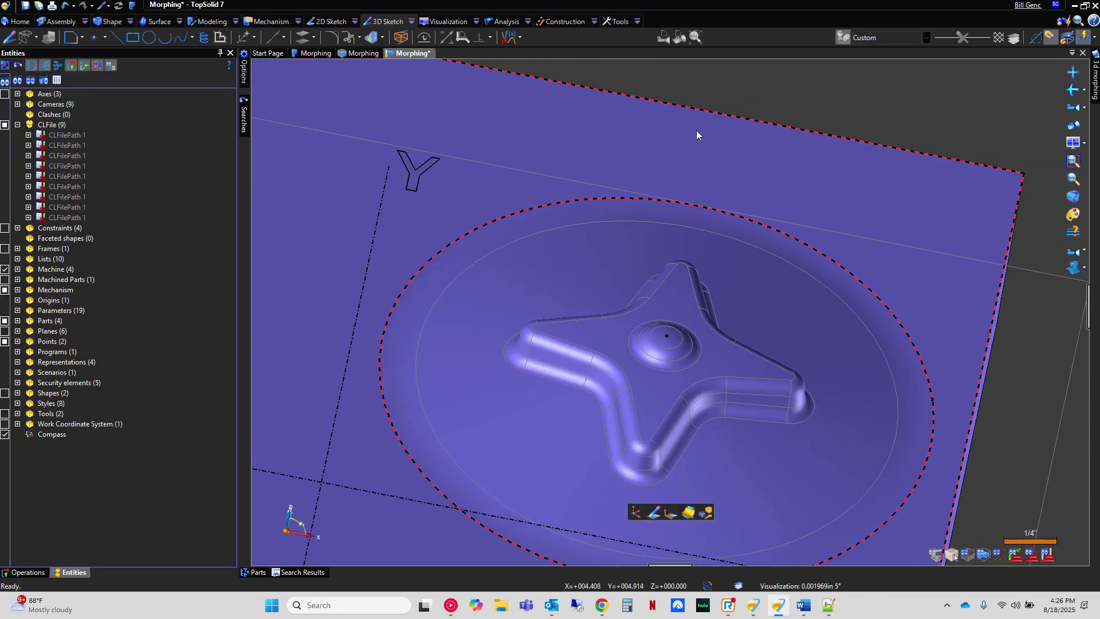
pyautogui.click(374, 38)
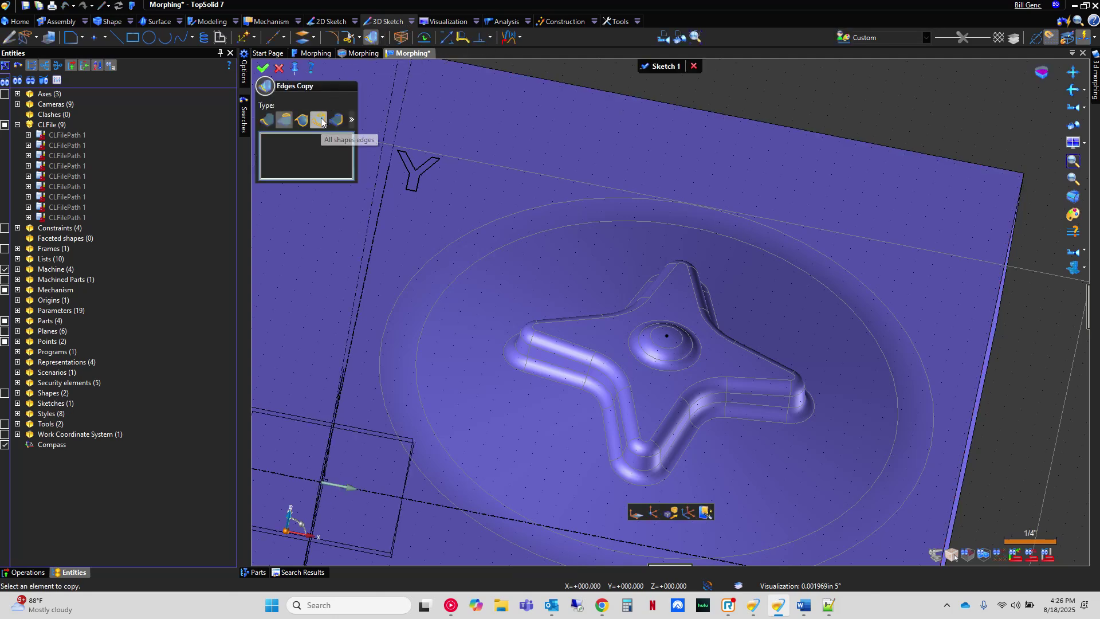
pyautogui.click(289, 121)
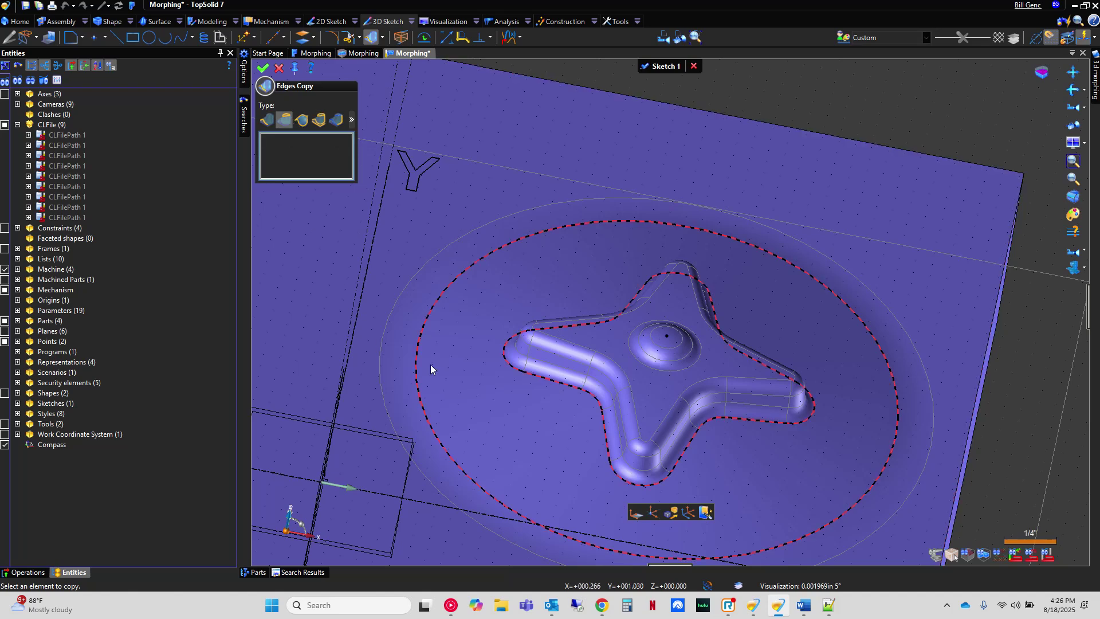
pyautogui.click(579, 394)
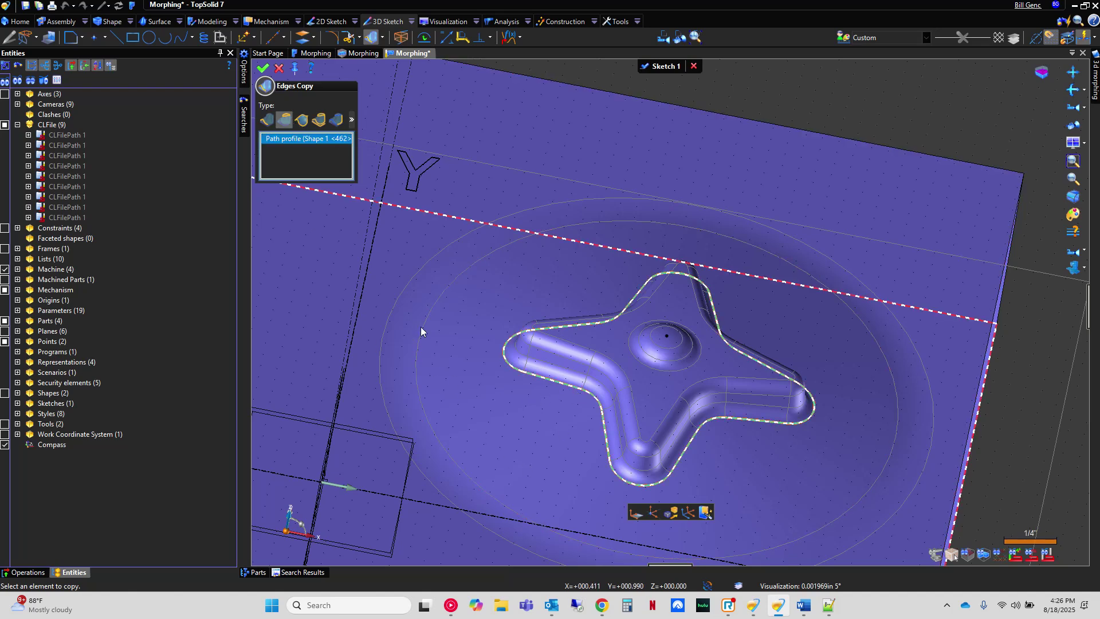
pyautogui.click(263, 68)
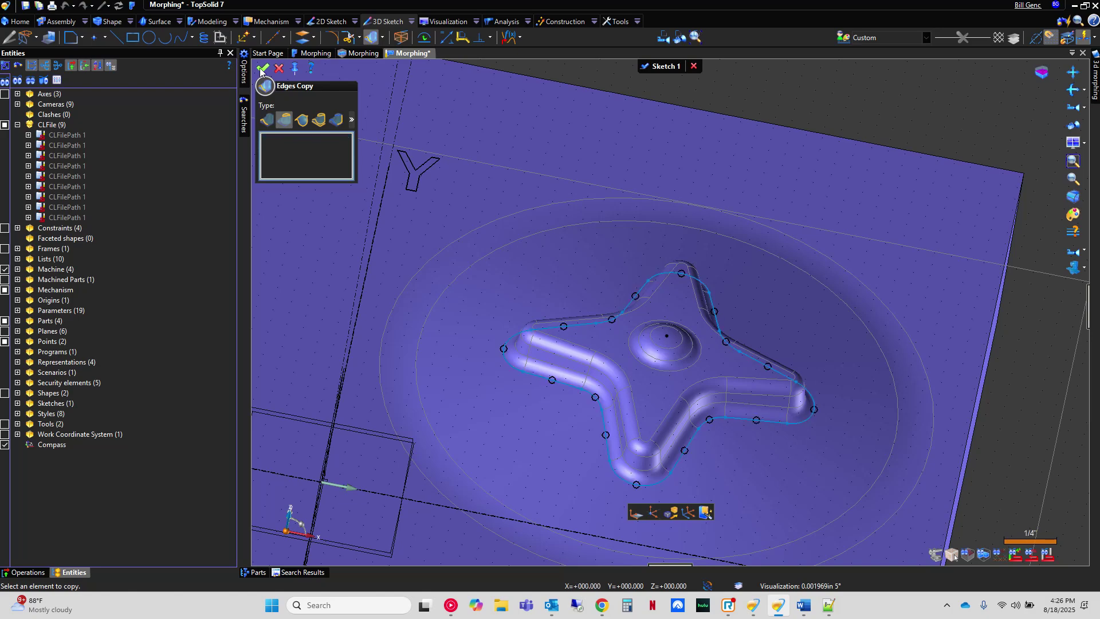
pyautogui.click(645, 66)
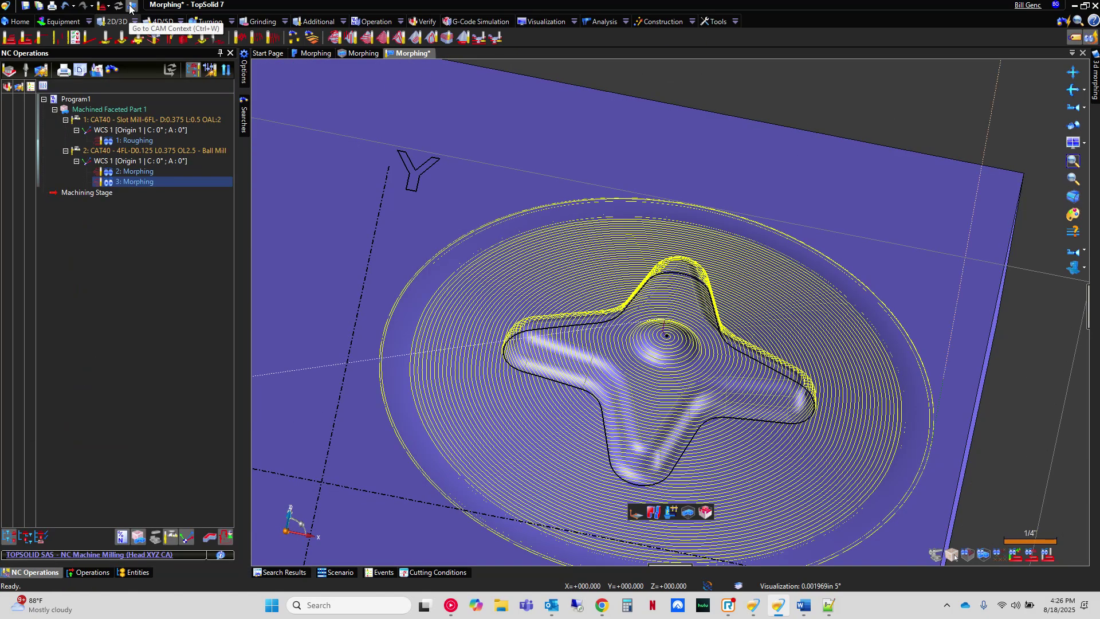
# - Add Sketch 1 Profile as a synchronization curve of 3: Morphing and recompute
pyautogui.doubleClick(139, 183)
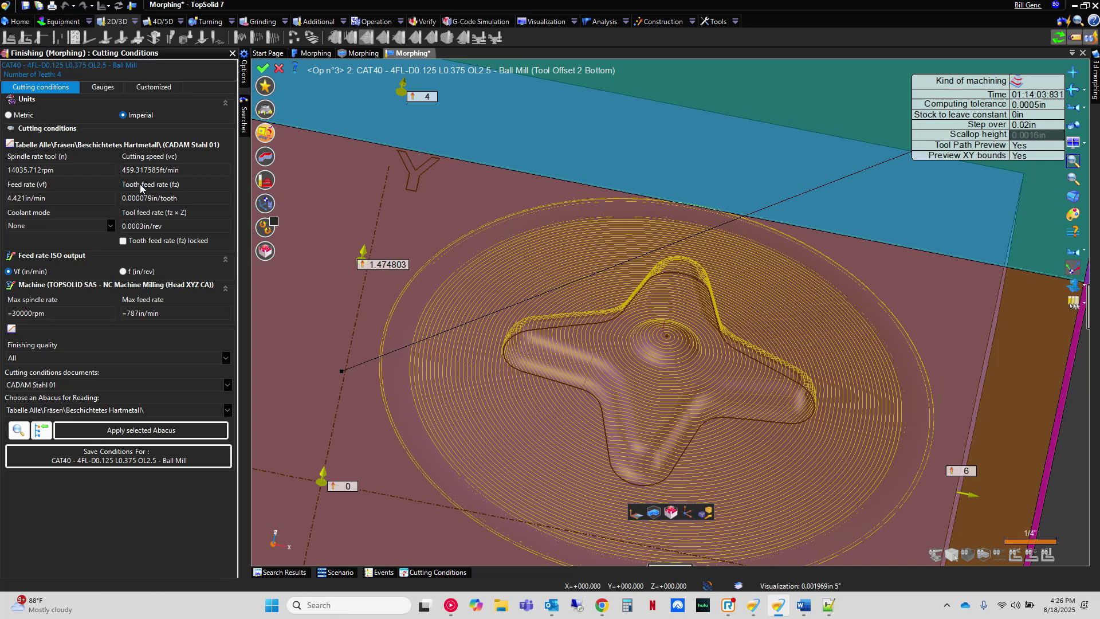
pyautogui.click(265, 156)
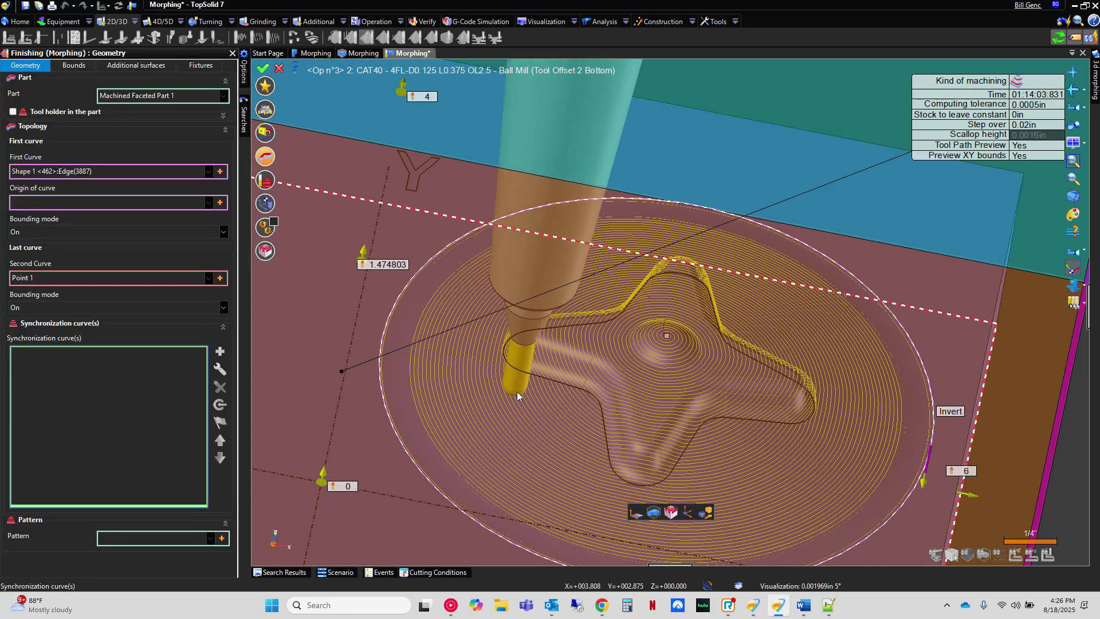
pyautogui.click(544, 382)
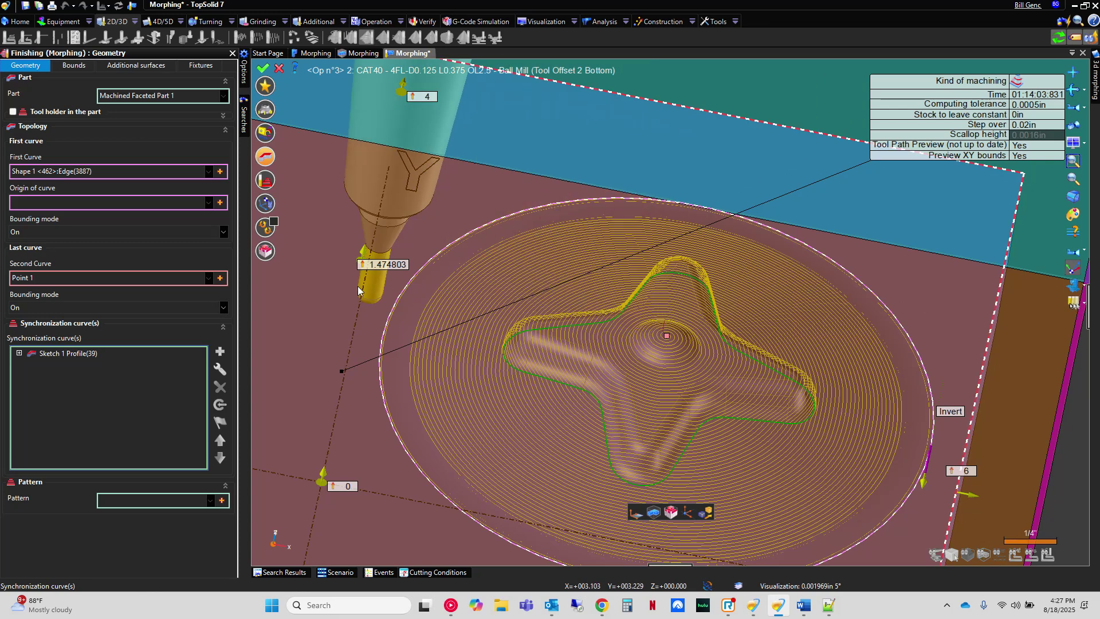
pyautogui.click(263, 67)
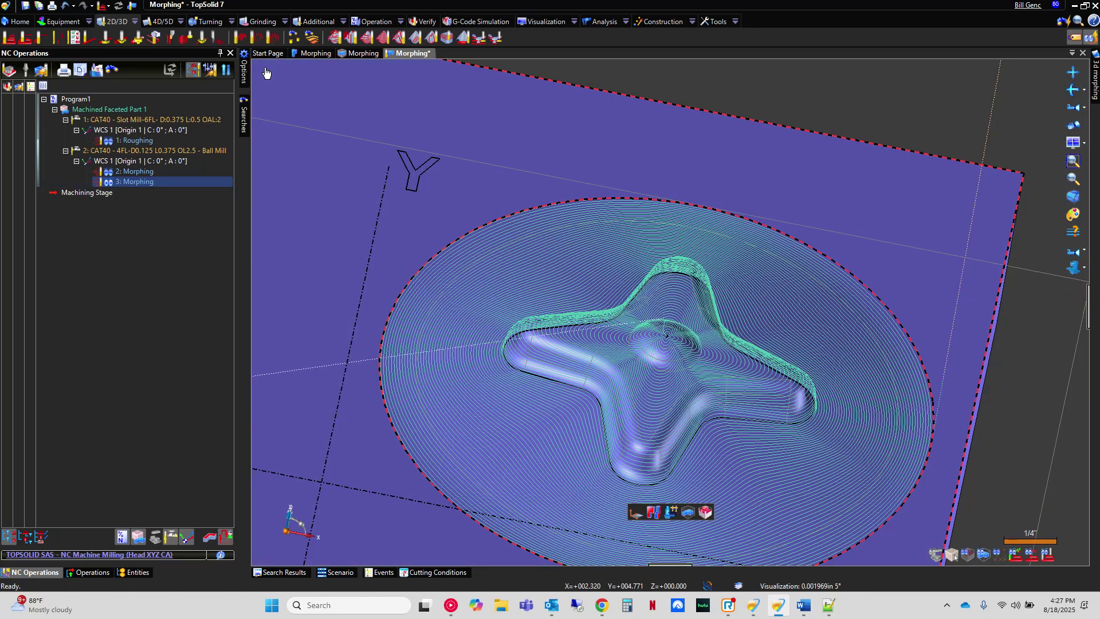
pyautogui.click(871, 102)
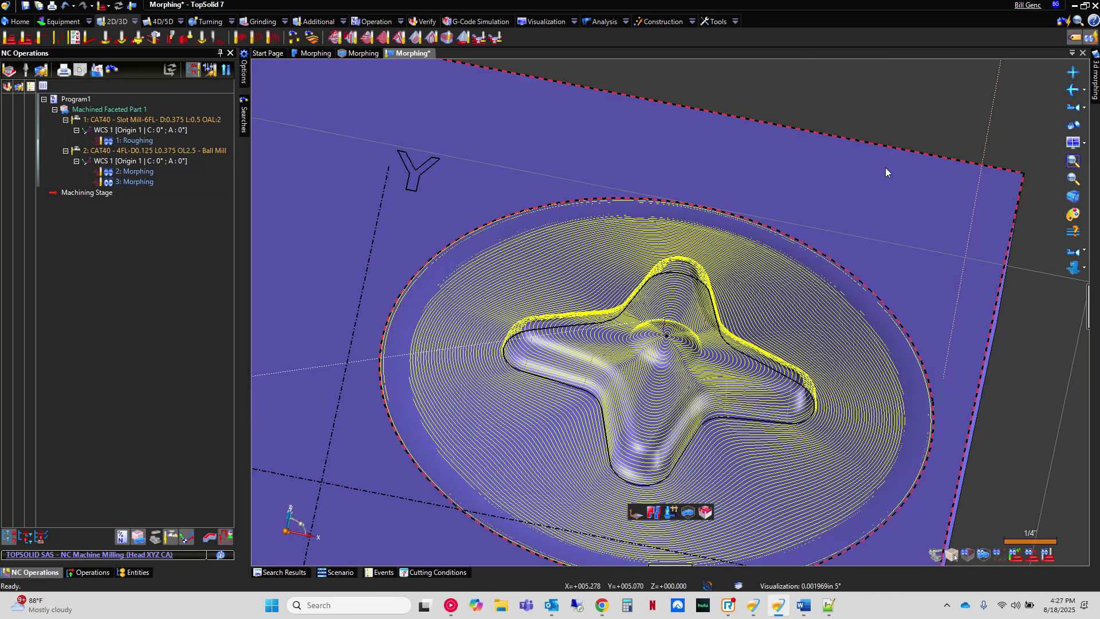
pyautogui.click(1075, 252)
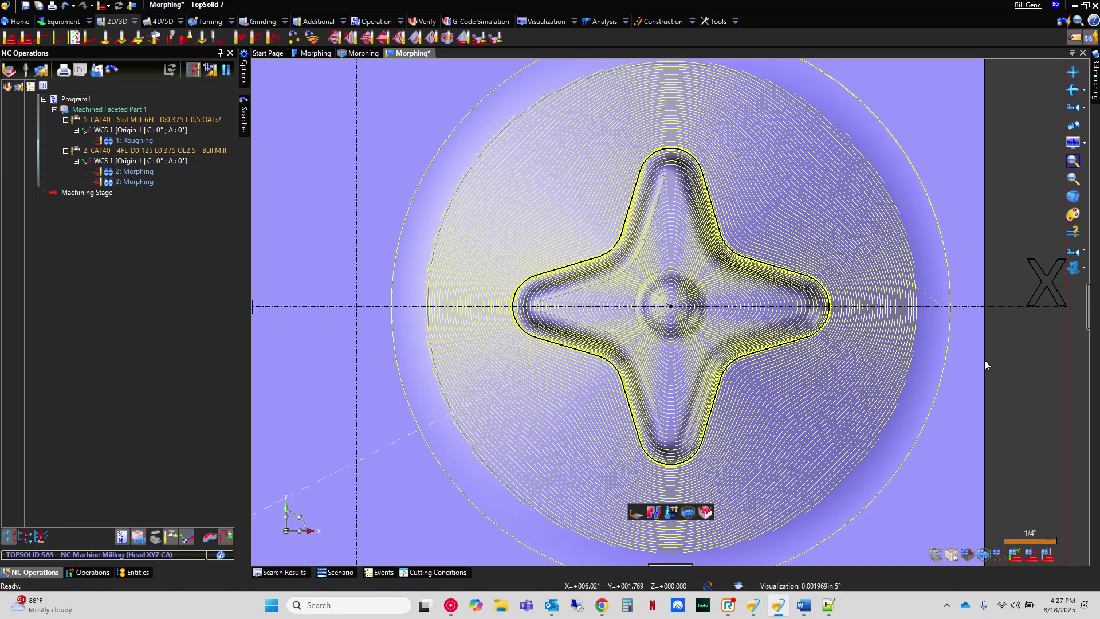
pyautogui.click(897, 475)
pyautogui.scroll(-3, 878, 445)
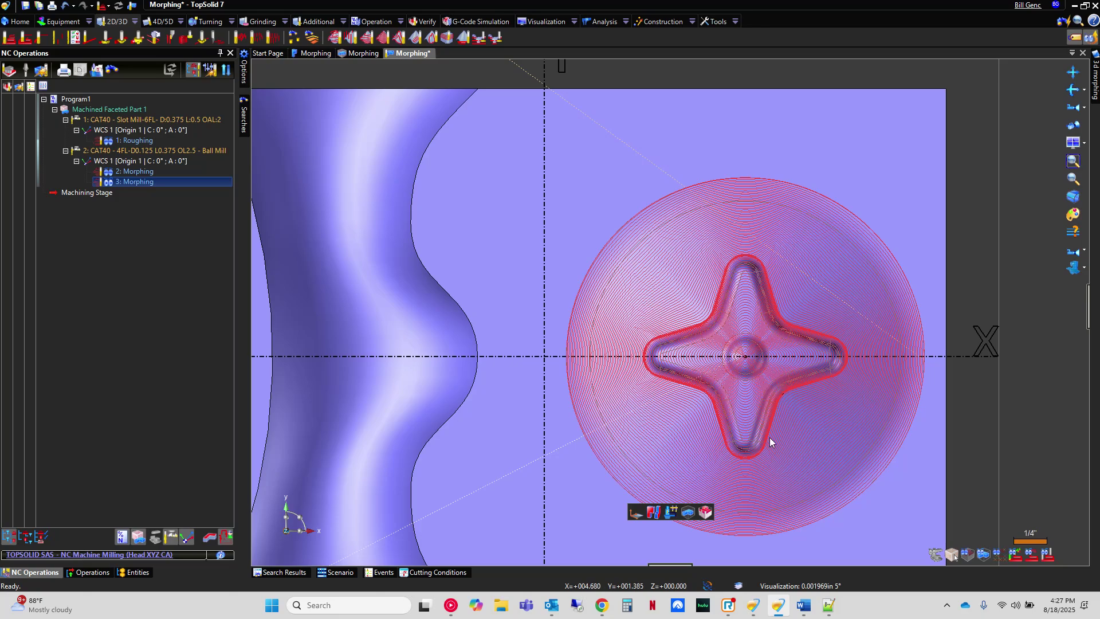
pyautogui.scroll(3, 813, 401)
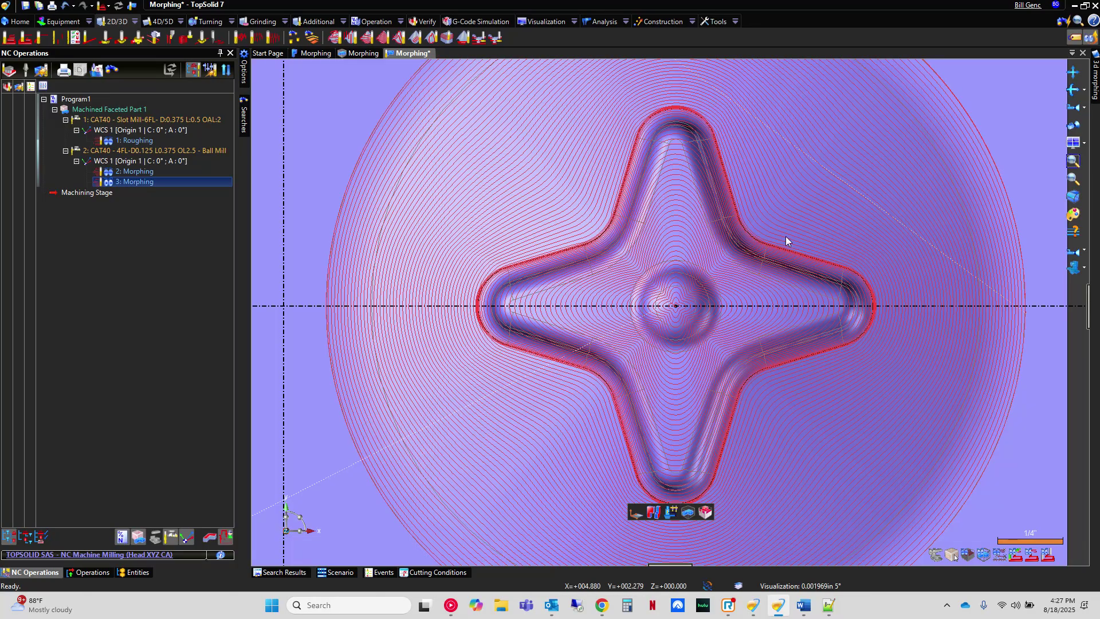
pyautogui.moveTo(800, 290); pyautogui.dragTo(802, 180, button='middle')
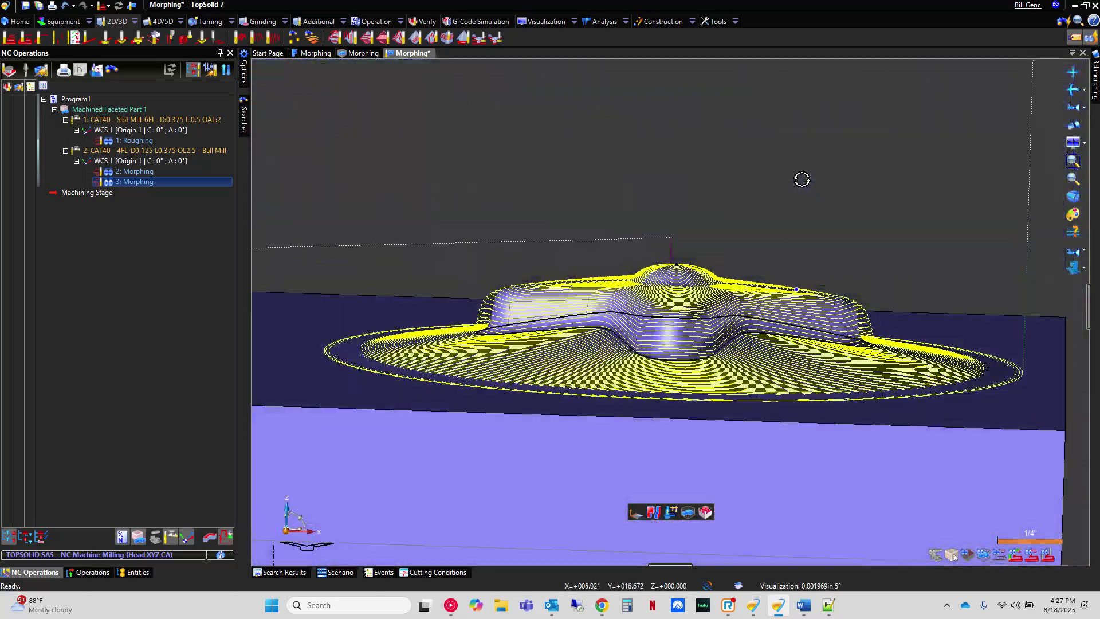
pyautogui.click(802, 179)
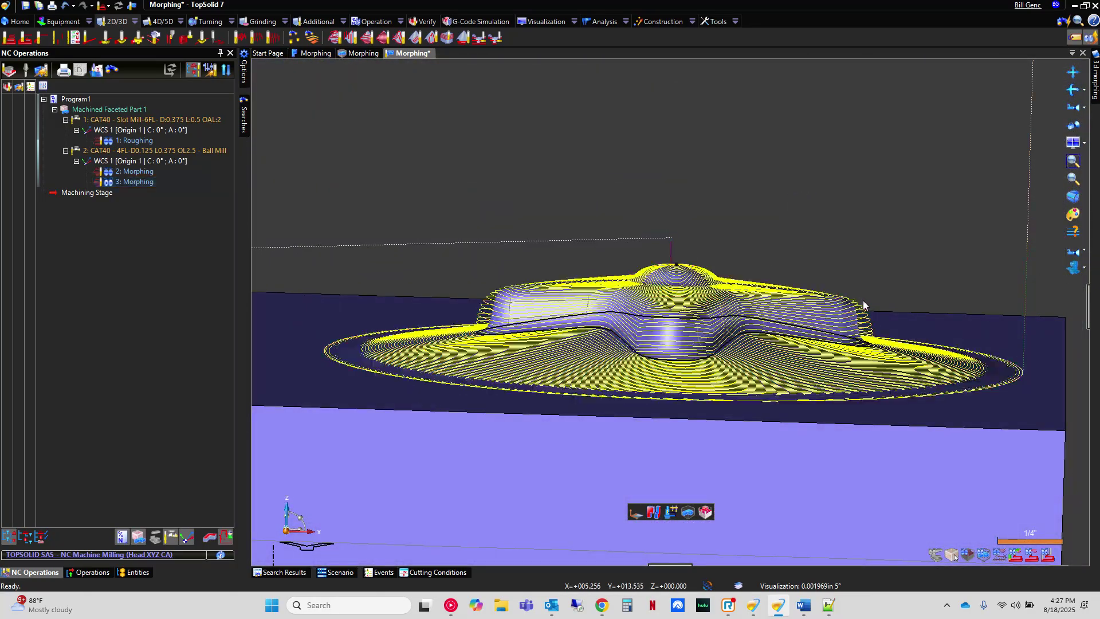
pyautogui.click(875, 325)
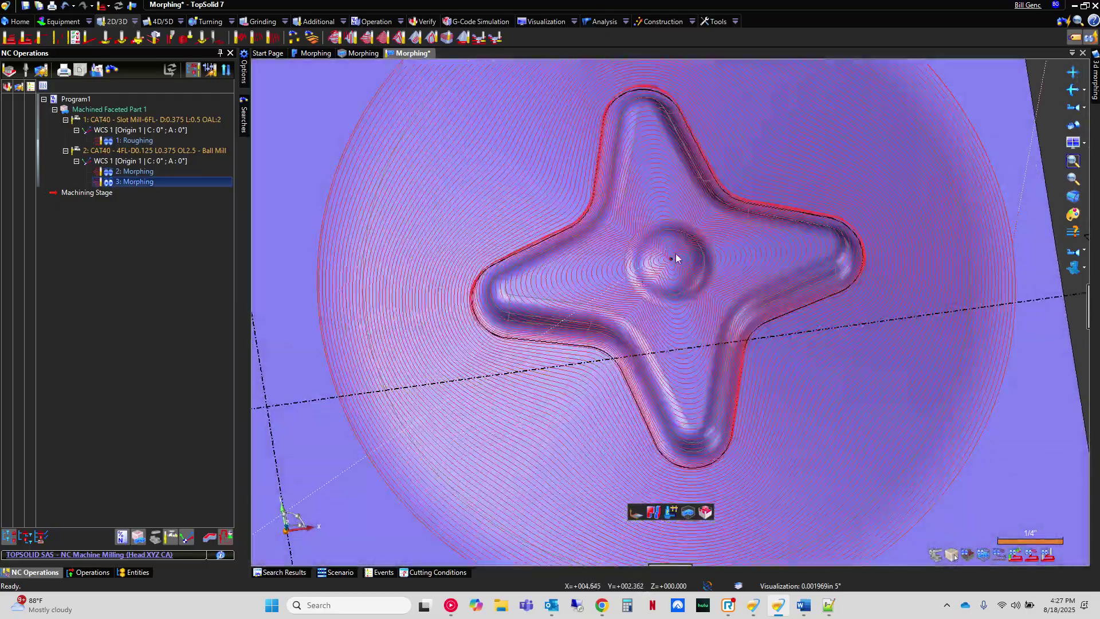
pyautogui.scroll(4, 651, 272)
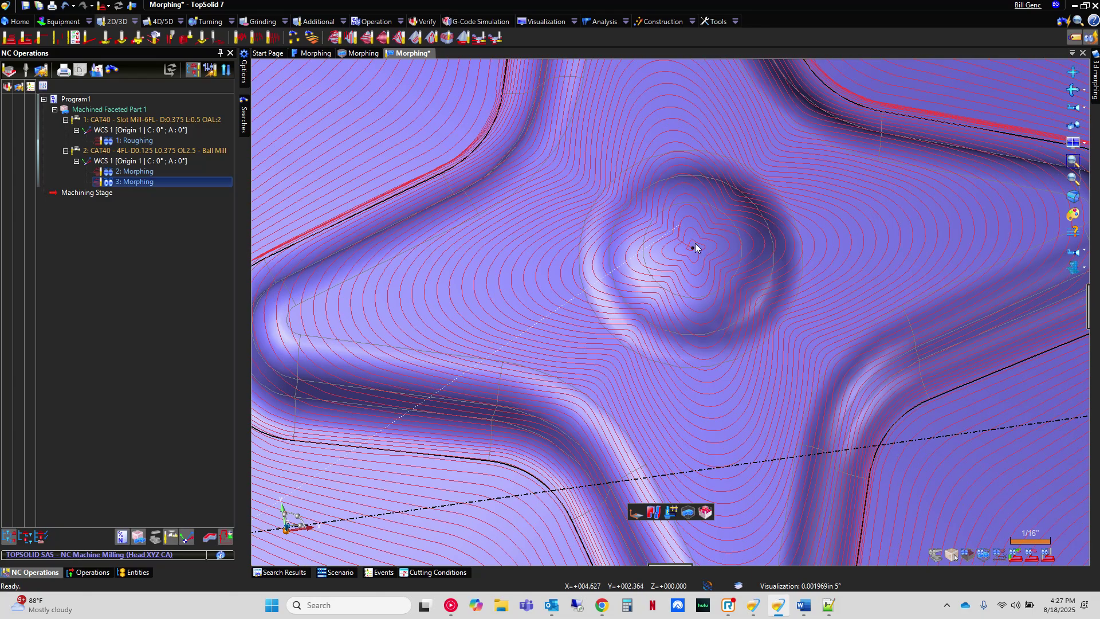
pyautogui.scroll(-6, 696, 247)
pyautogui.scroll(4, 695, 246)
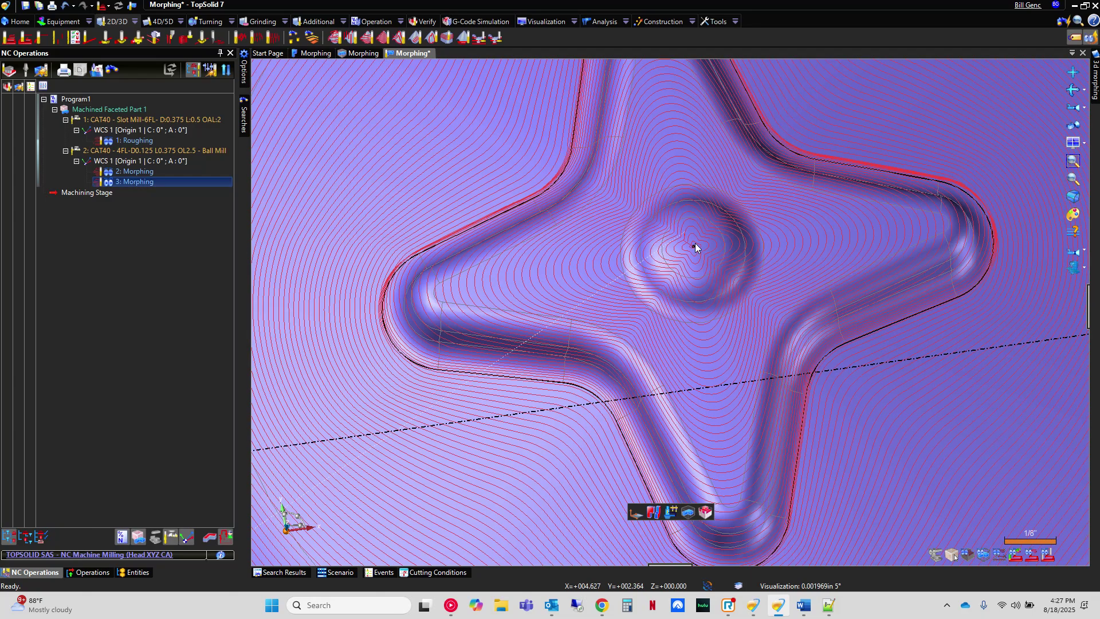
# - Copy the central boss circle edge into a new sketch, Sketch 2
pyautogui.click(131, 5)
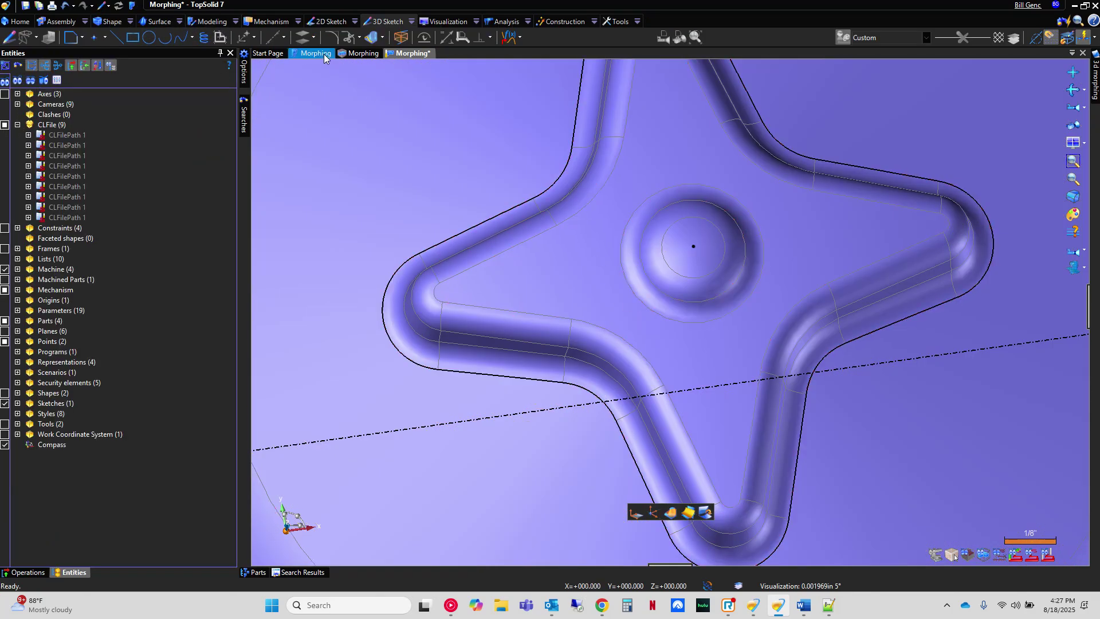
pyautogui.click(372, 40)
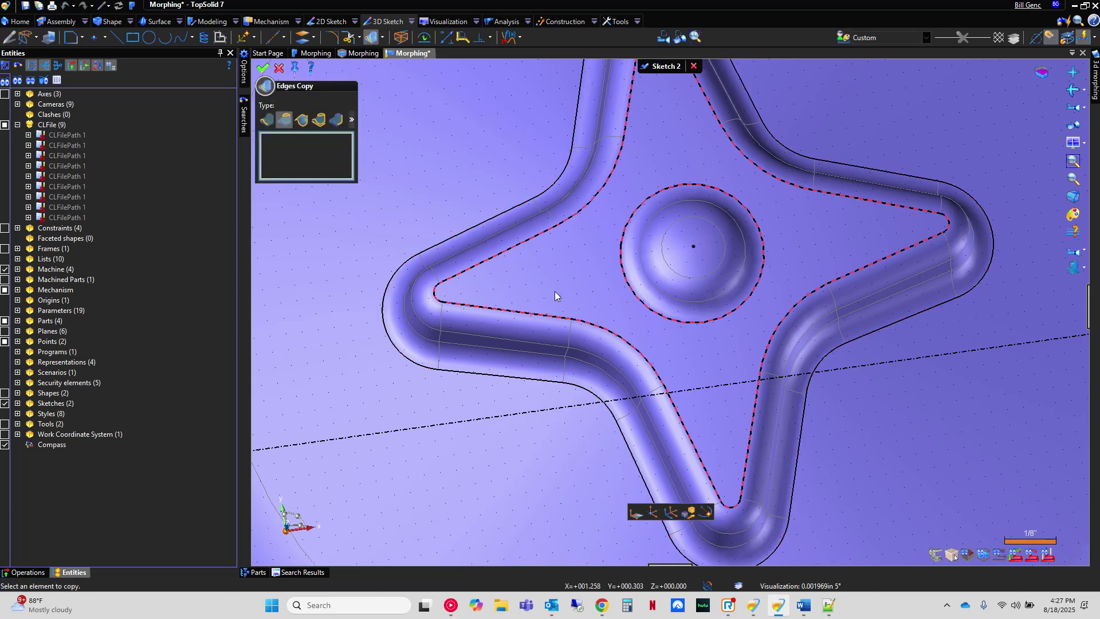
pyautogui.click(636, 300)
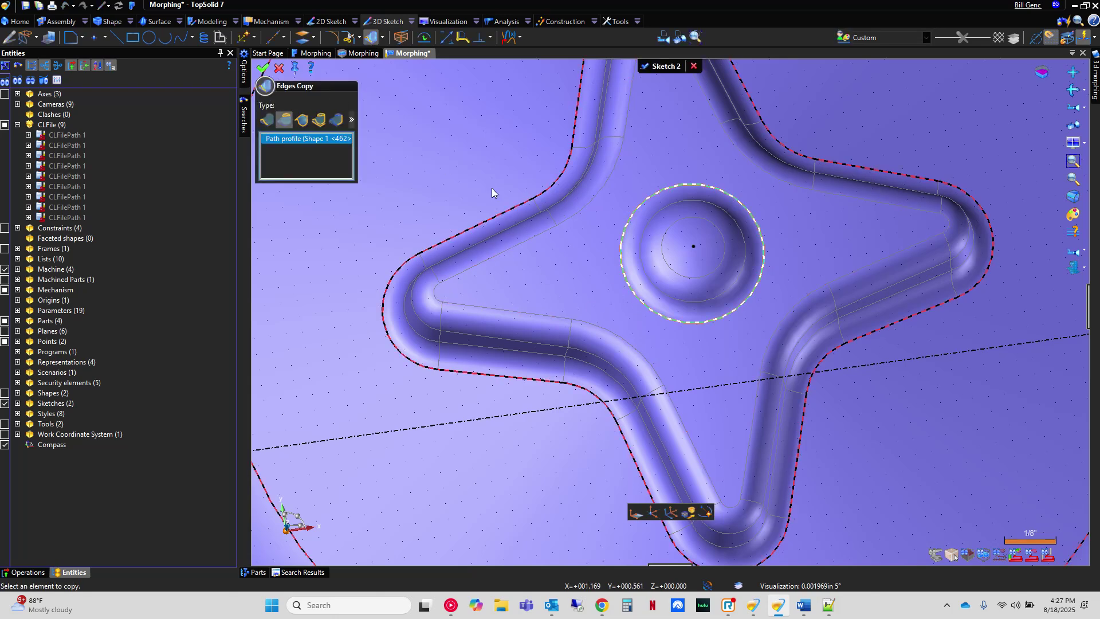
pyautogui.click(263, 70)
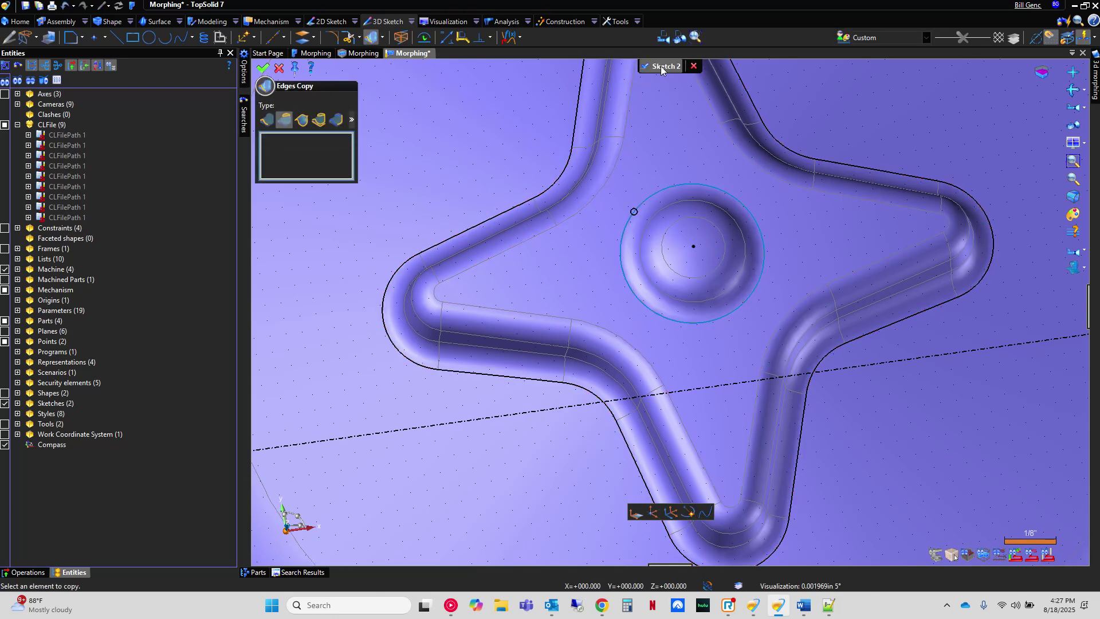
pyautogui.press('Escape')
# - Add Sketch 2 Segment as a second synchronization curve of 3: Morphing and recompute
pyautogui.click(132, 5)
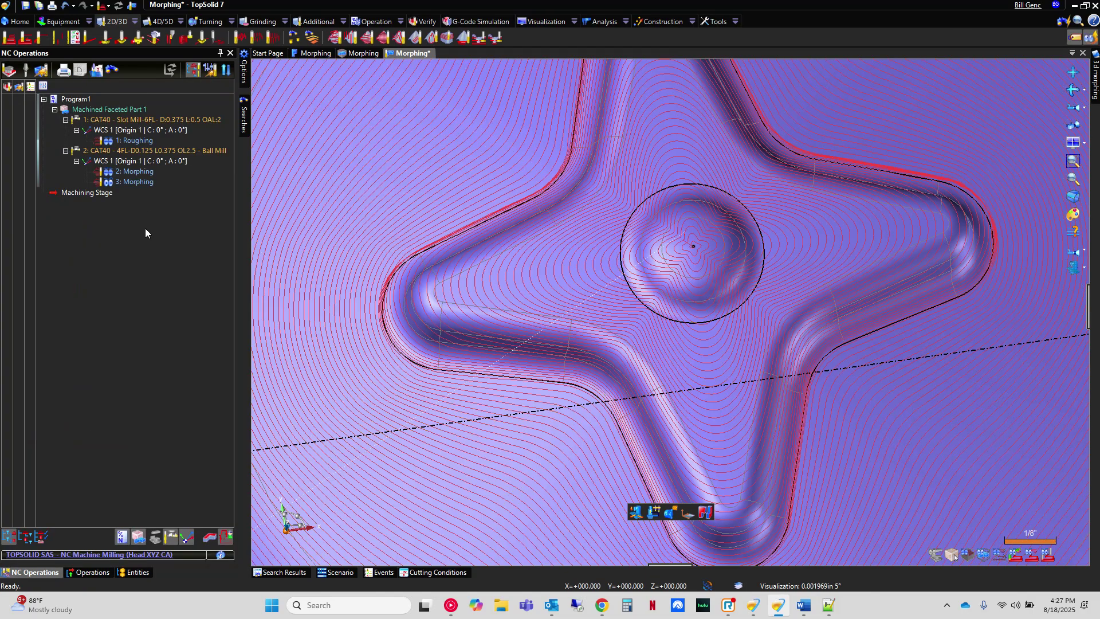
pyautogui.doubleClick(135, 181)
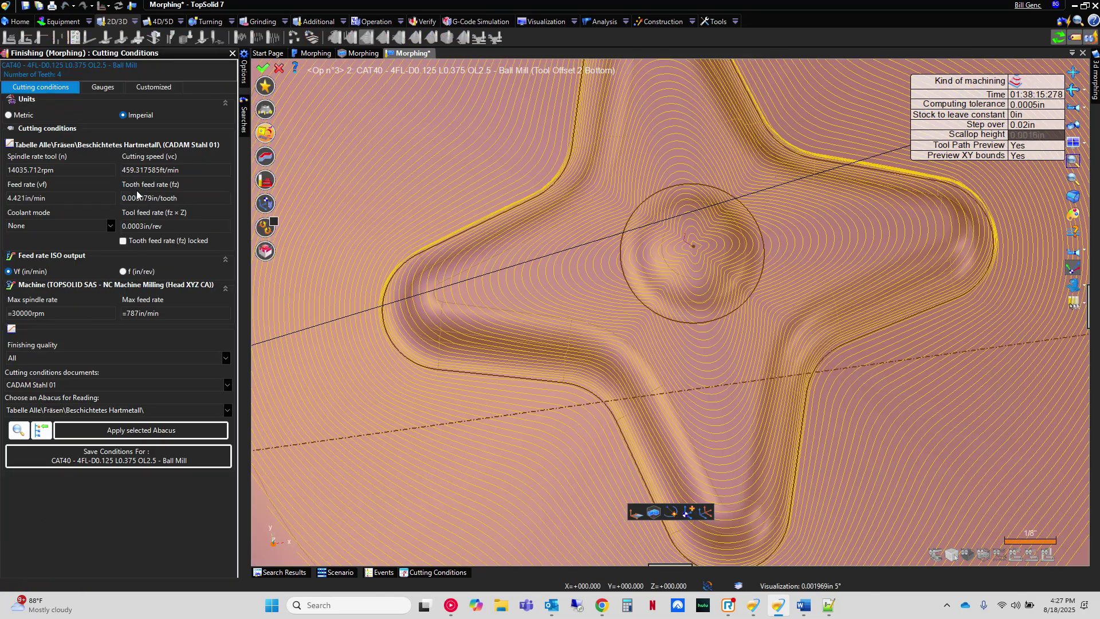
pyautogui.click(265, 156)
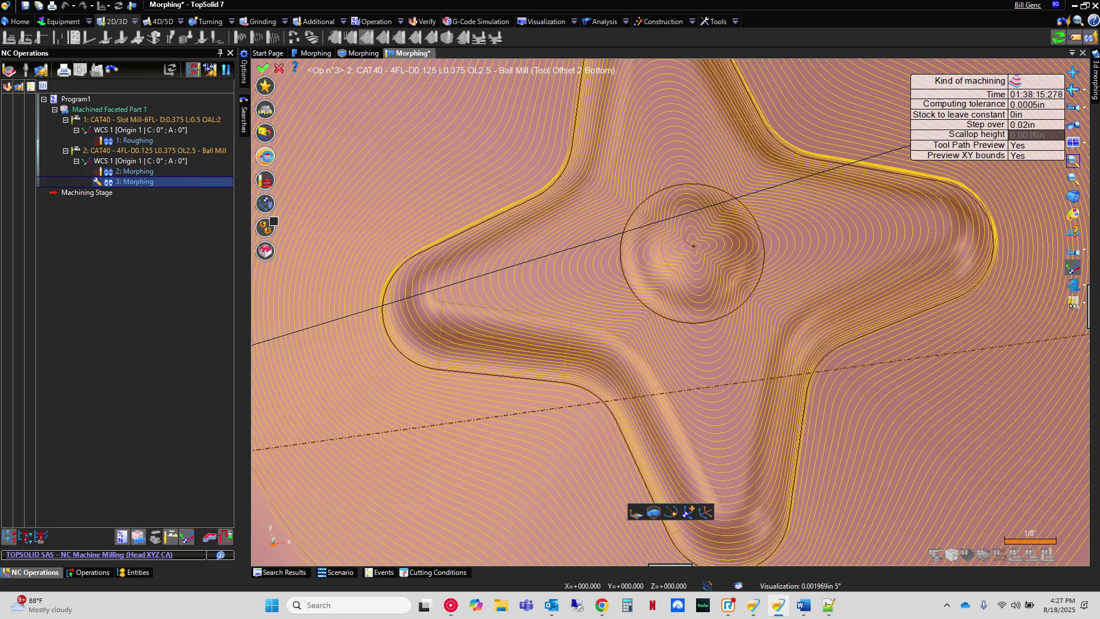
pyautogui.click(167, 405)
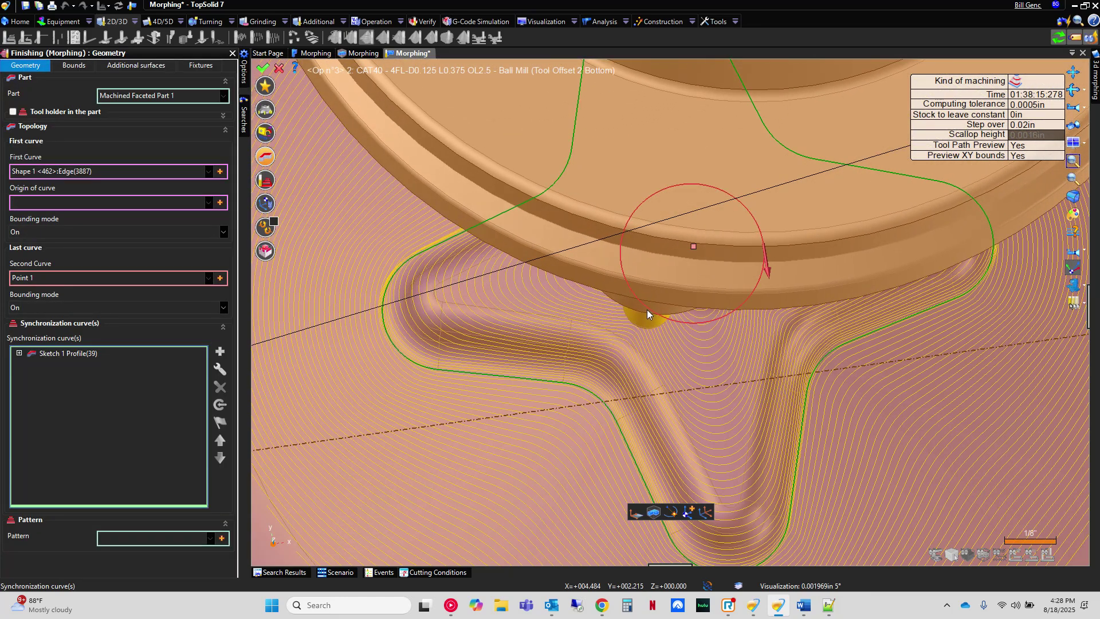
pyautogui.click(659, 314)
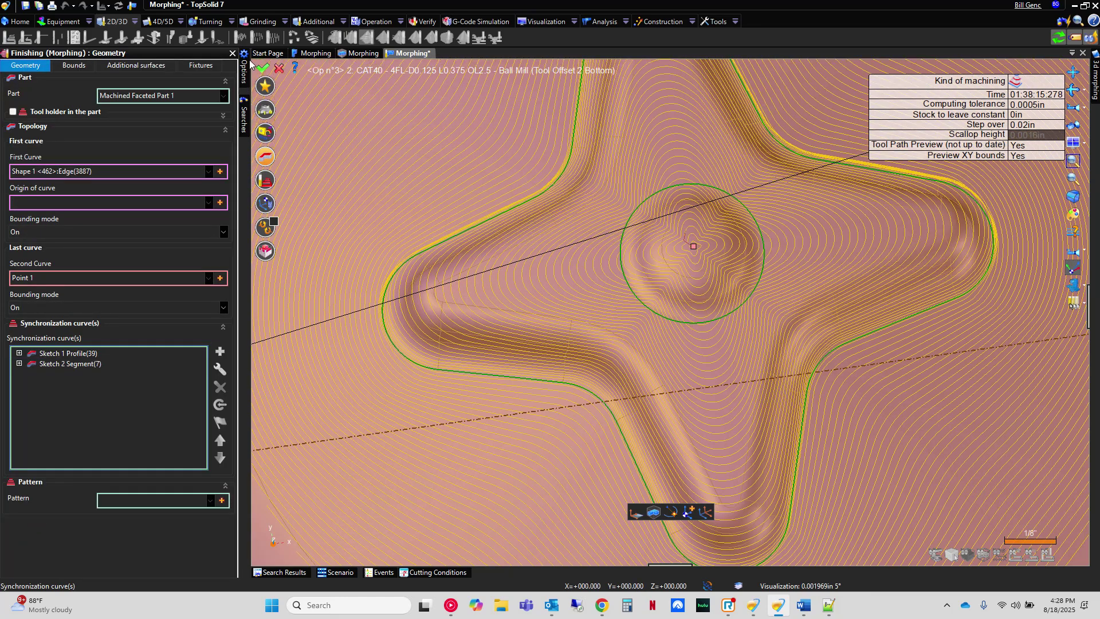
pyautogui.click(264, 70)
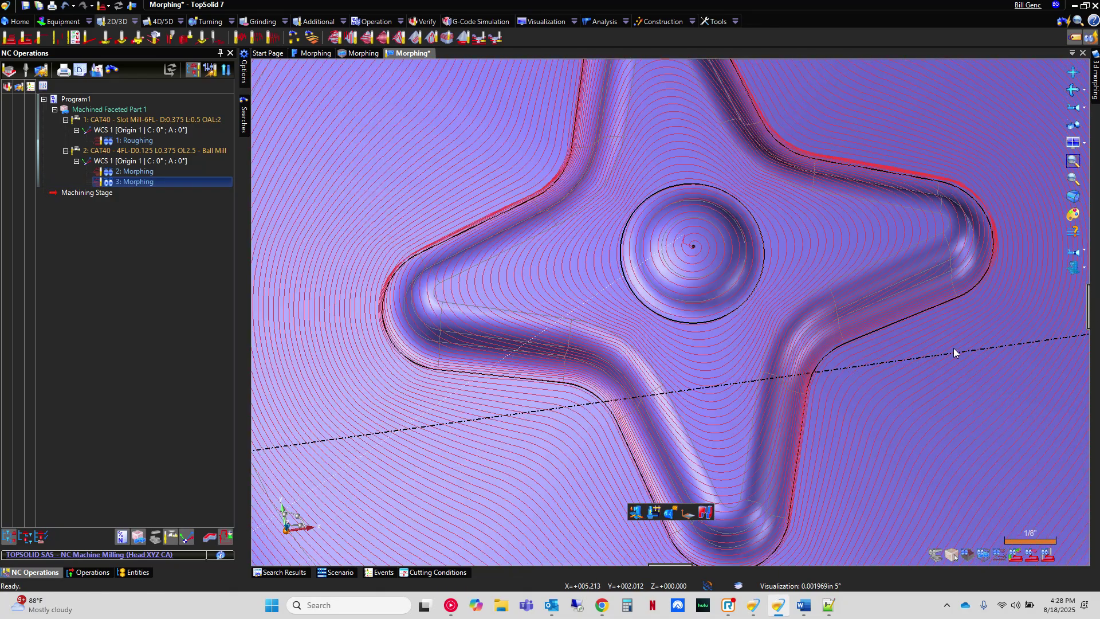
pyautogui.click(1073, 197)
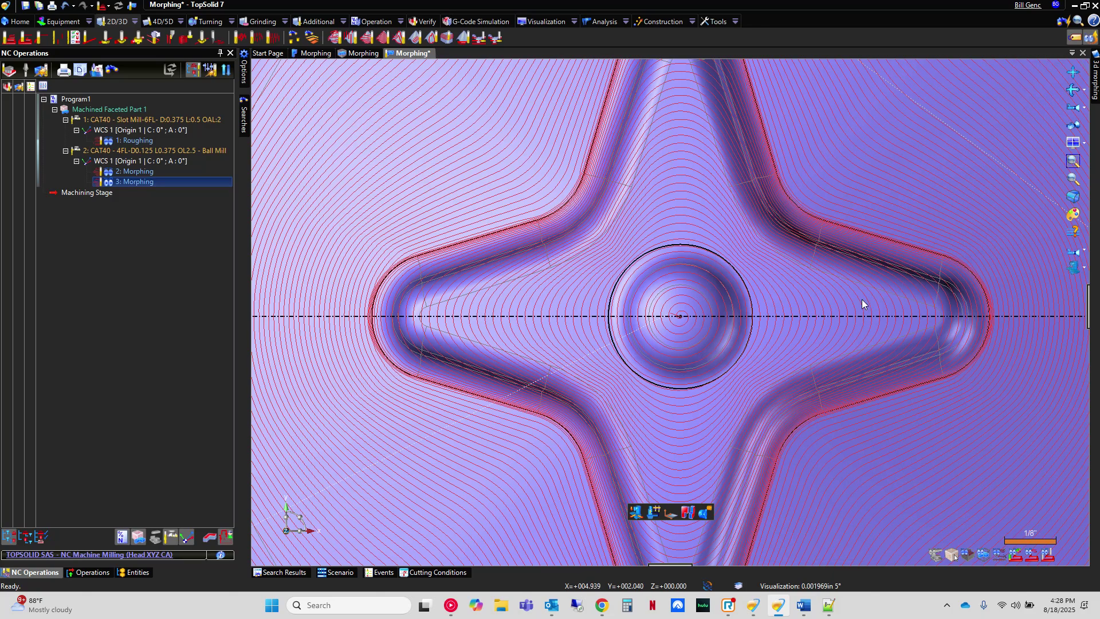
pyautogui.scroll(-5, 900, 282)
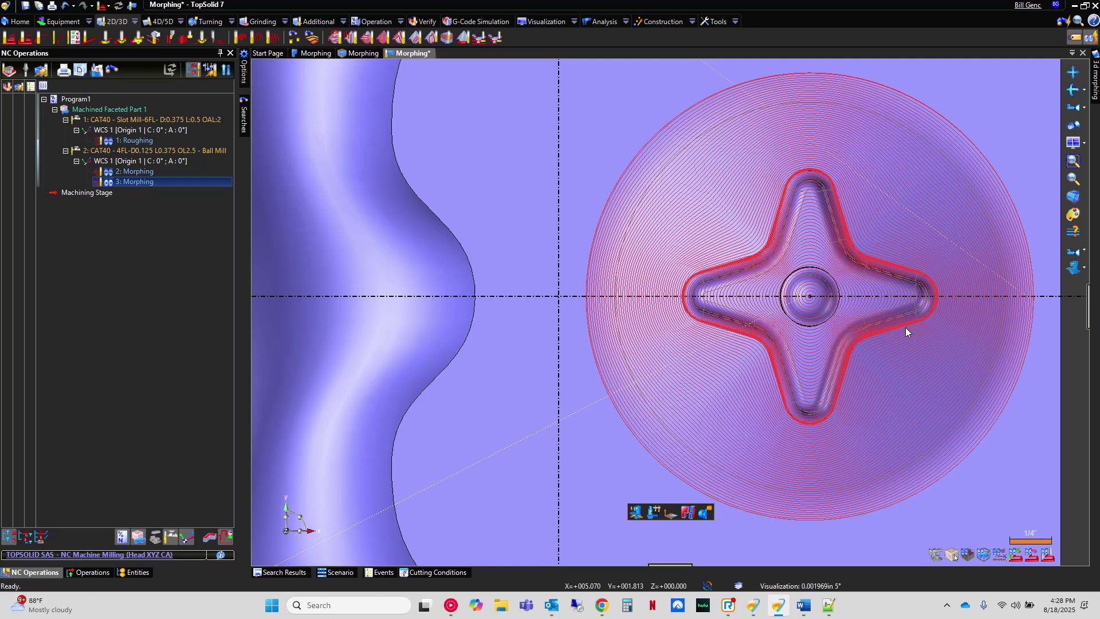
pyautogui.scroll(5, 646, 315)
pyautogui.scroll(3, 800, 280)
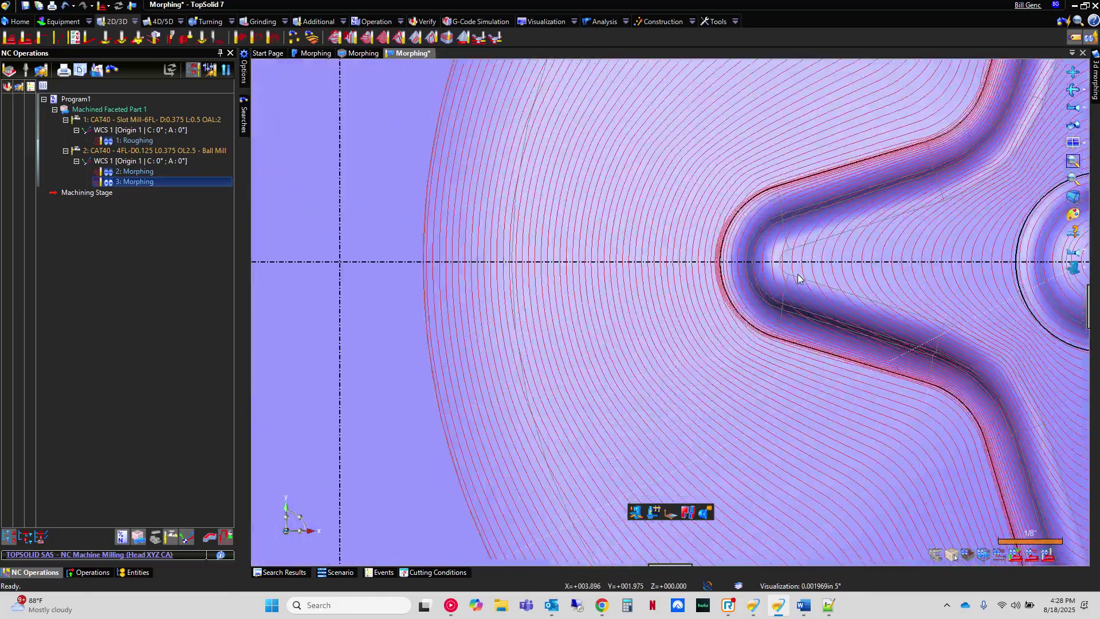
pyautogui.scroll(3, 799, 279)
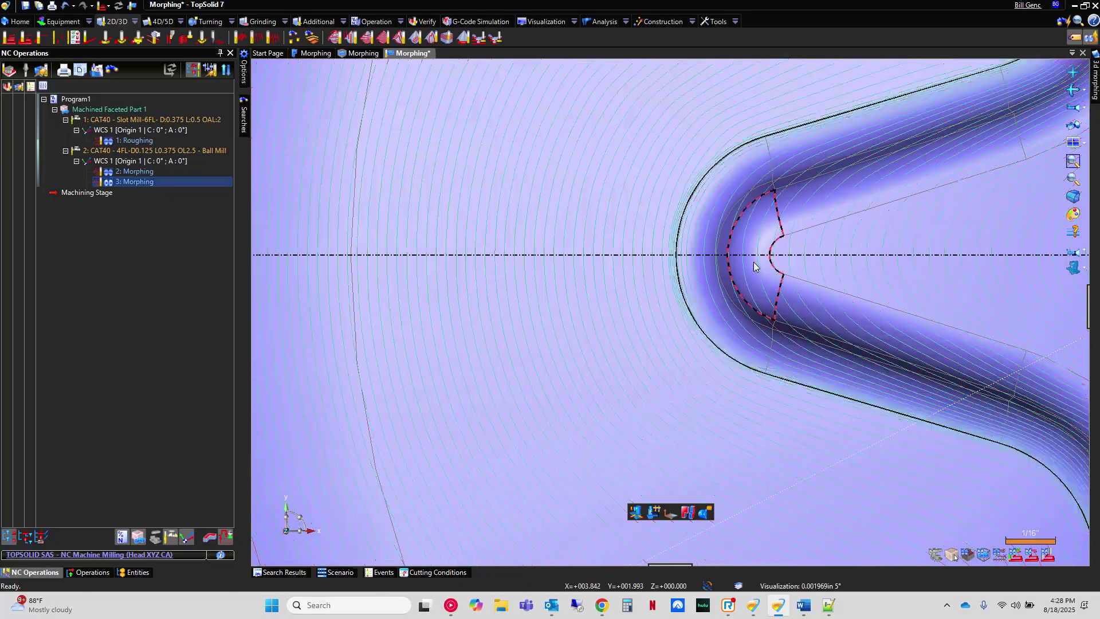
pyautogui.scroll(-3, 735, 273)
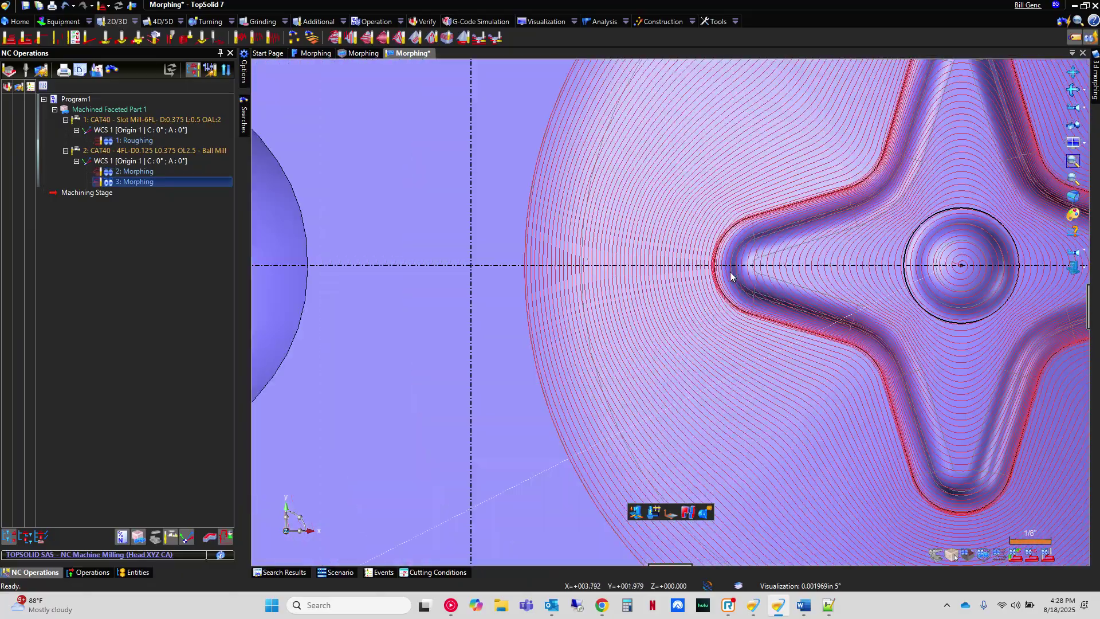
pyautogui.scroll(-4, 563, 301)
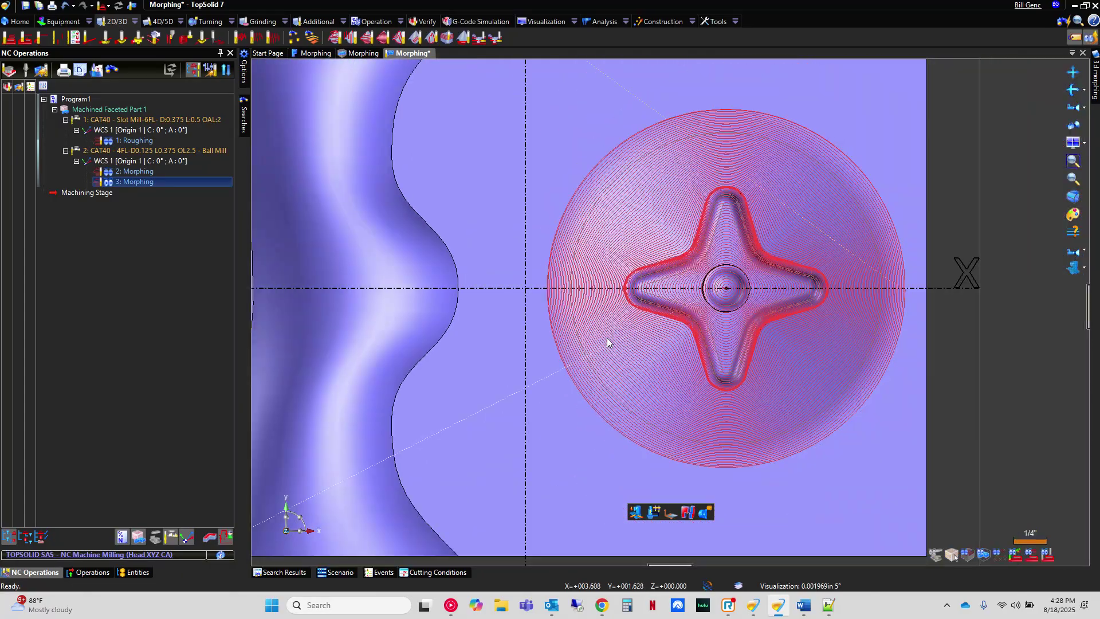
pyautogui.moveTo(608, 342); pyautogui.dragTo(608, 255, button='middle')
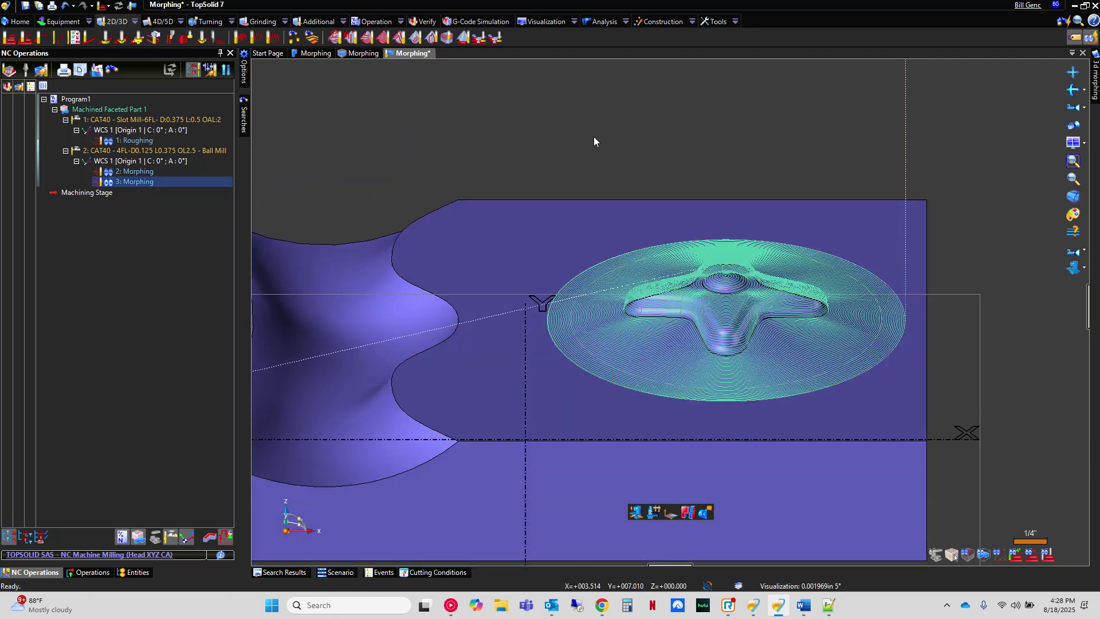